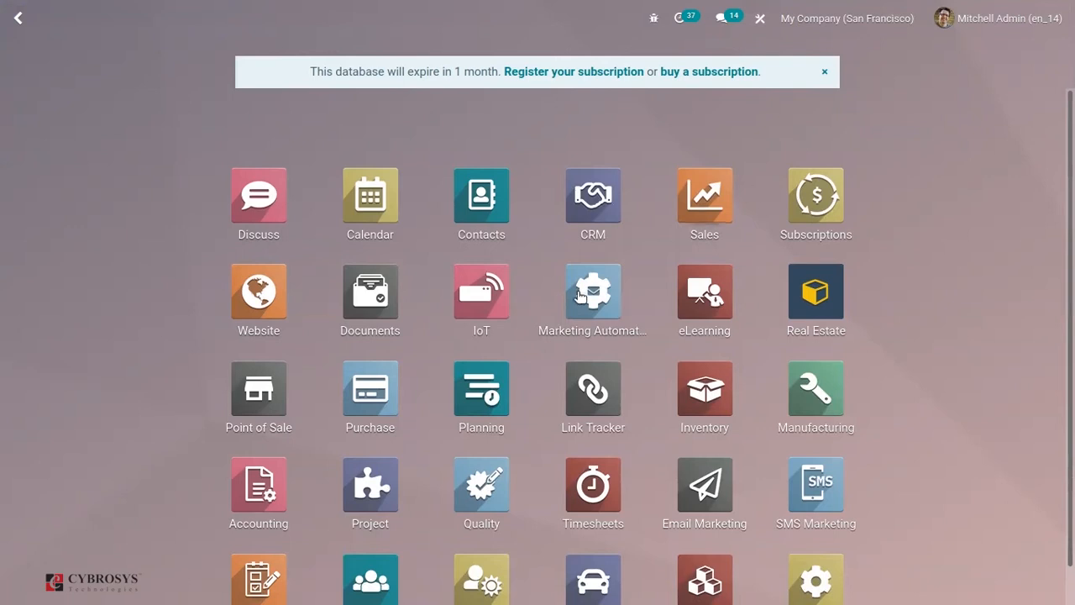
# Open the IGST 2% sales tax from the tax configuration in Accounting
pyautogui.click(249, 493)
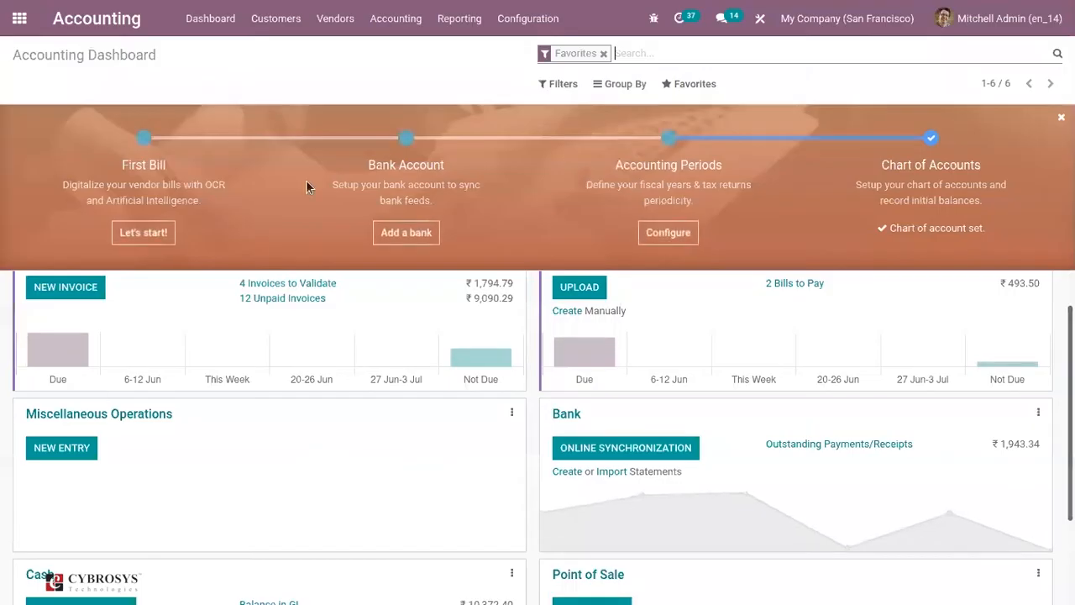
pyautogui.click(458, 19)
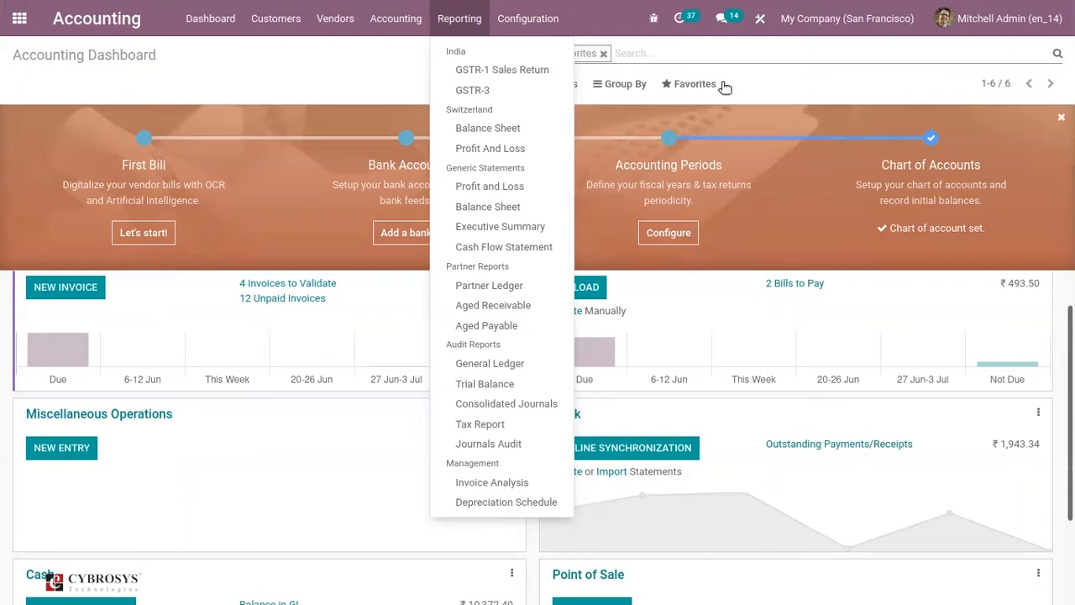
pyautogui.click(534, 21)
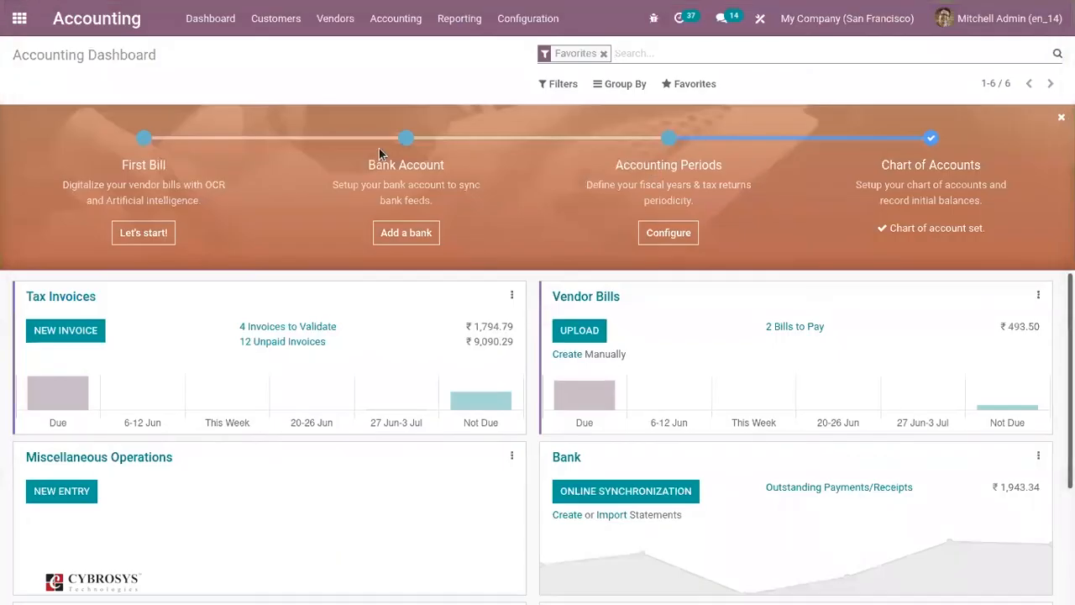
pyautogui.moveTo(538, 13)
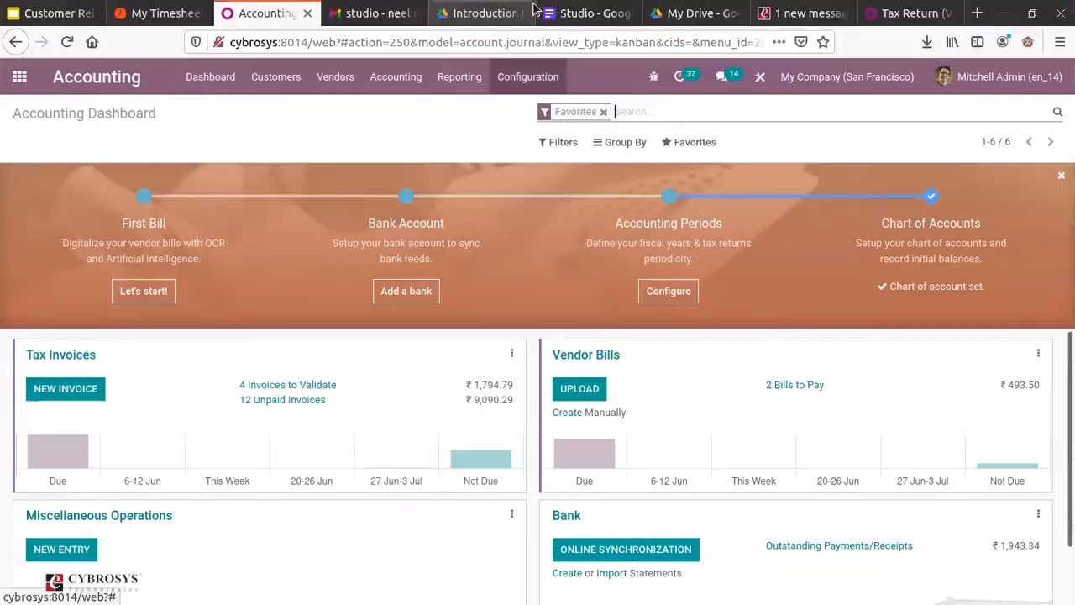
pyautogui.click(523, 17)
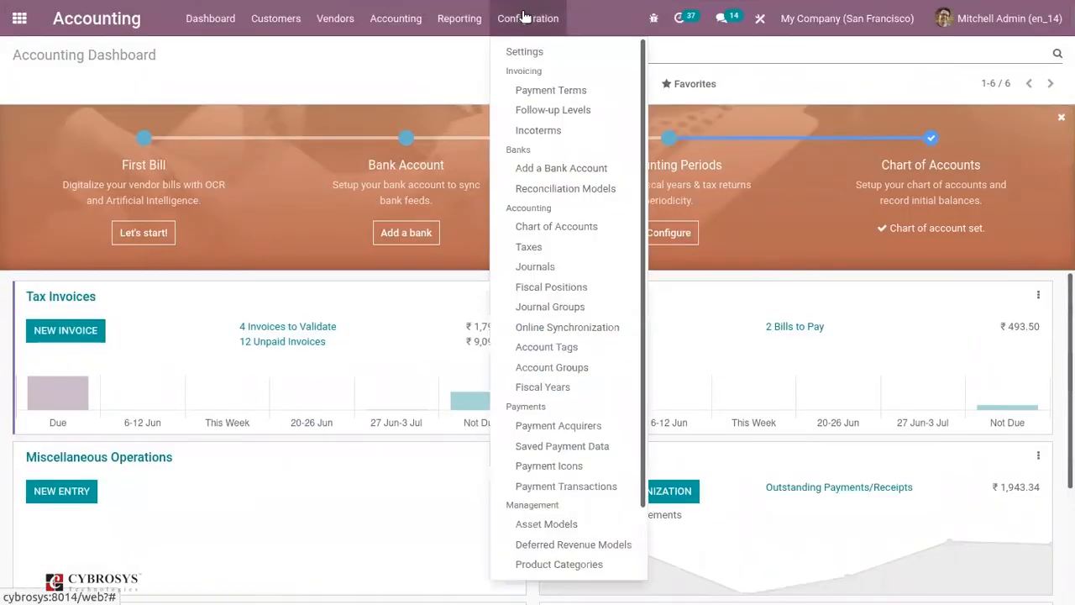
pyautogui.click(530, 249)
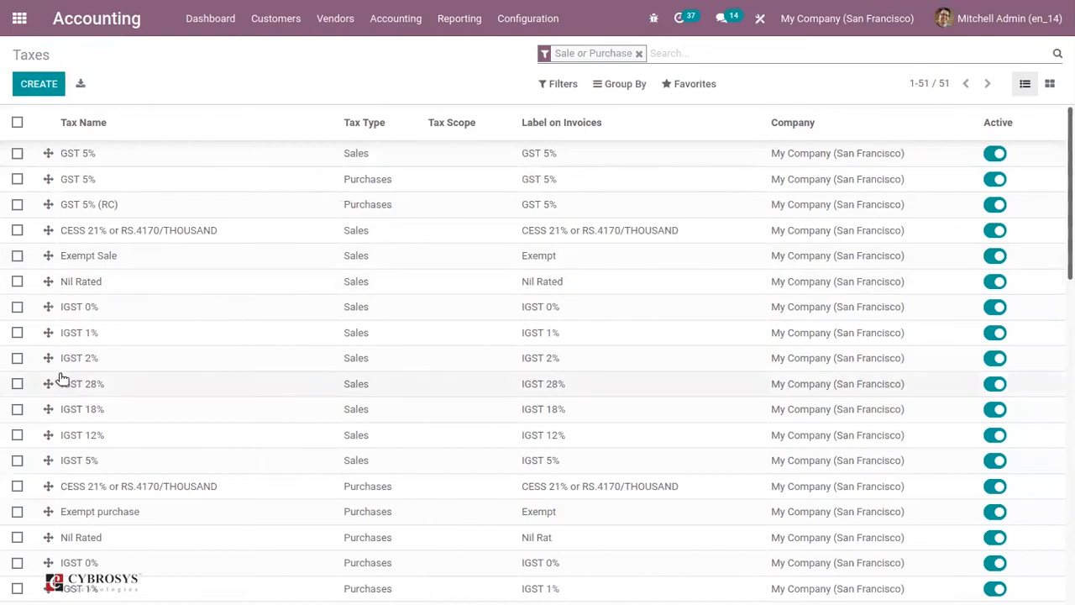
pyautogui.click(114, 363)
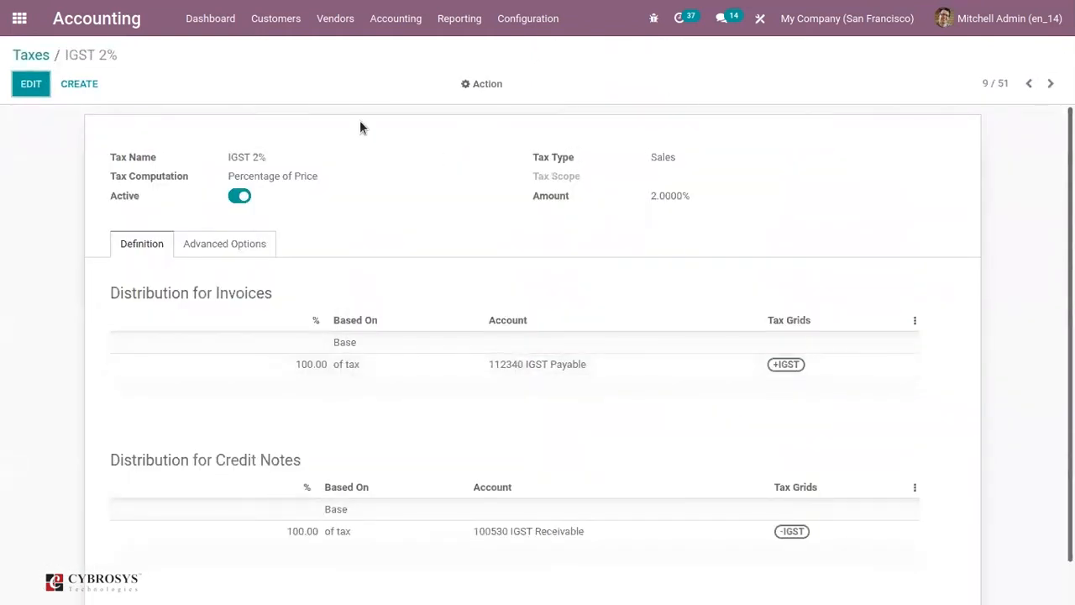
# Add the +SGST (RC) and -CGST (RC) tax grids to the Base line of the tax's invoice distribution
pyautogui.click(30, 85)
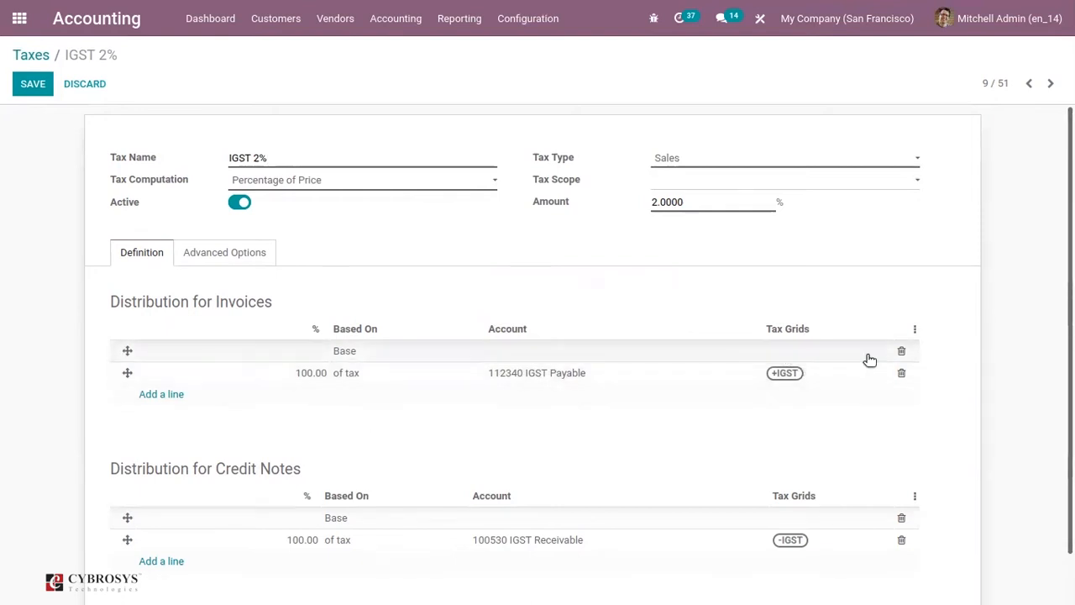
pyautogui.click(789, 349)
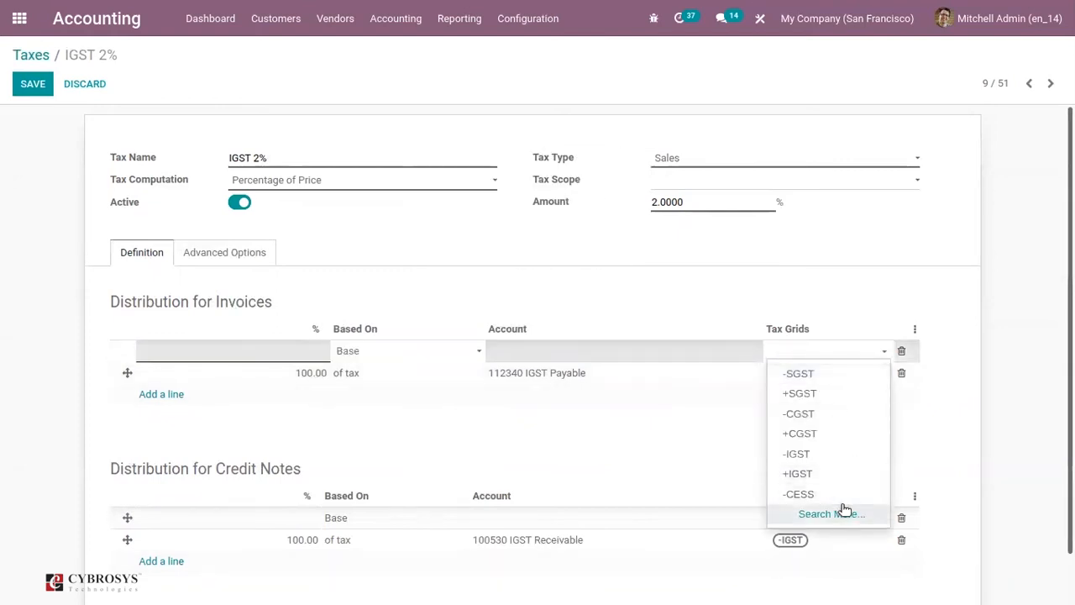
pyautogui.click(839, 514)
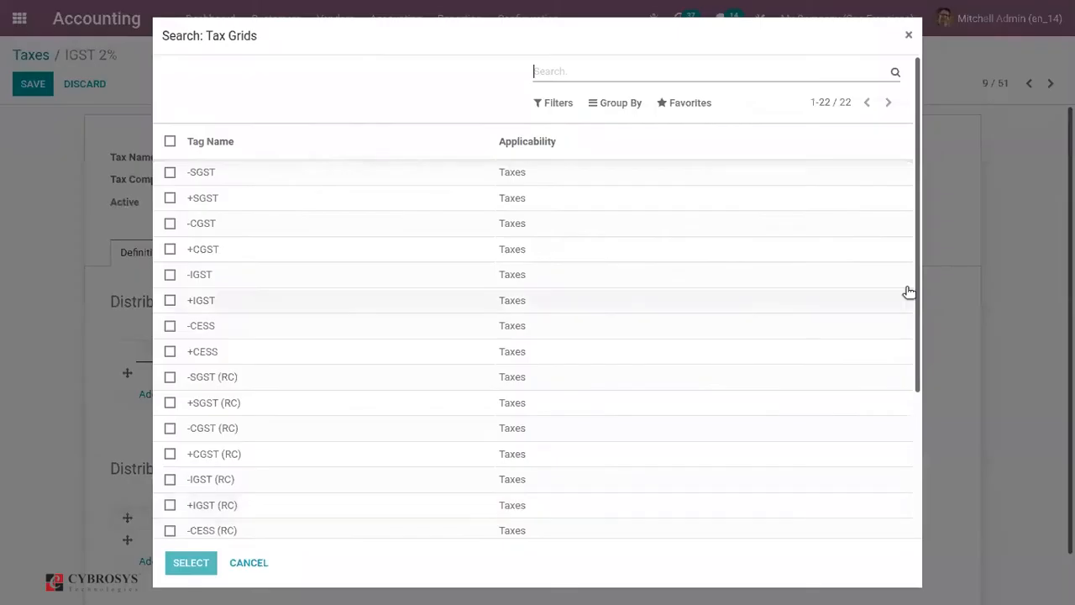
pyautogui.moveTo(915, 285); pyautogui.dragTo(879, 537)
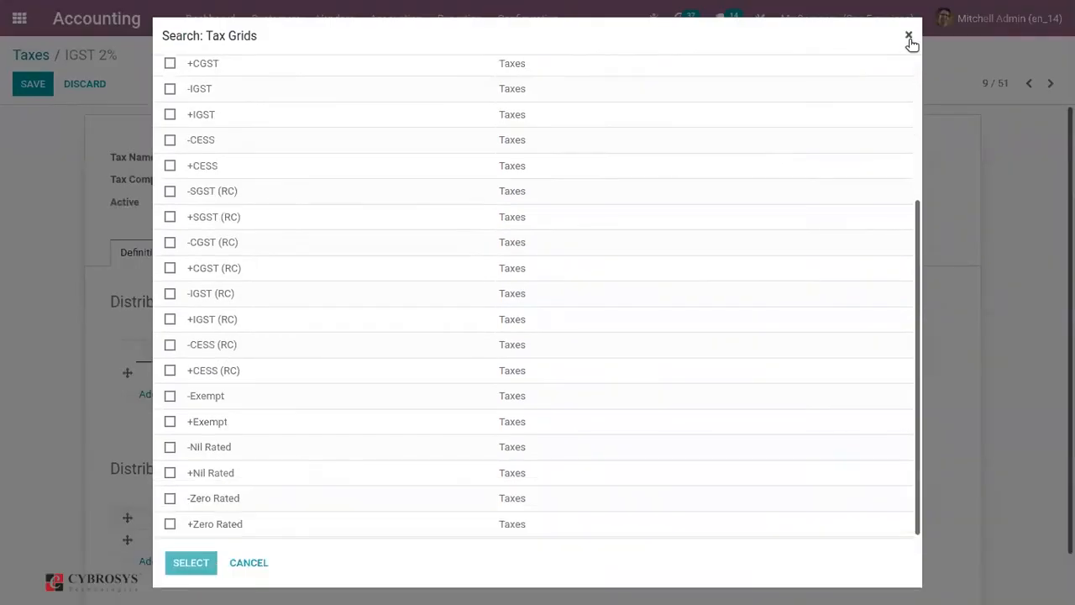
pyautogui.click(170, 217)
pyautogui.click(170, 244)
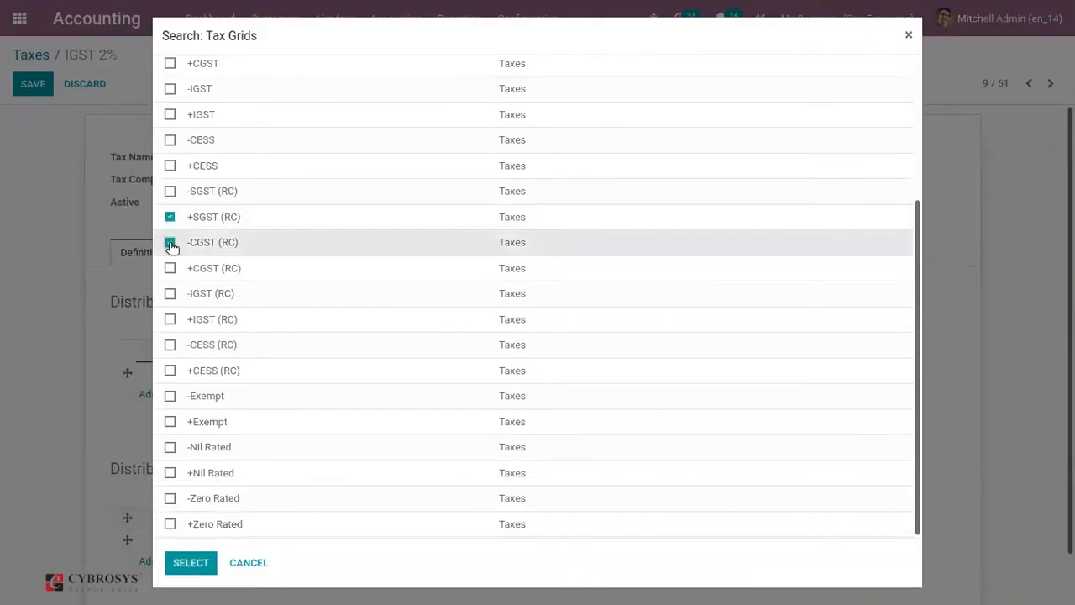
pyautogui.click(188, 562)
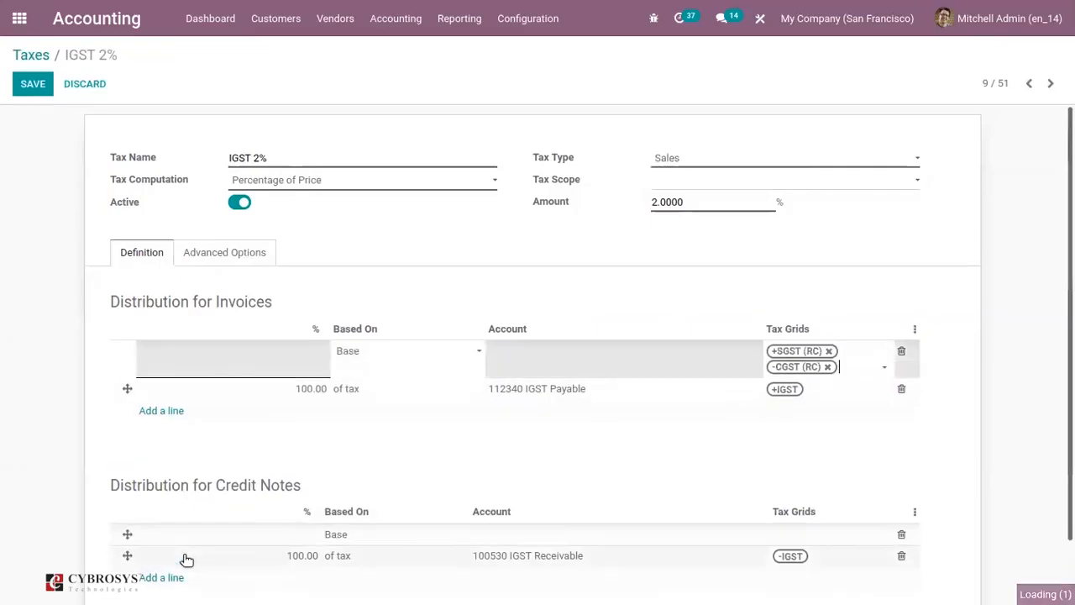
# Remove both tax grids from the Base line and return to the tax list, discarding the changes
pyautogui.click(829, 351)
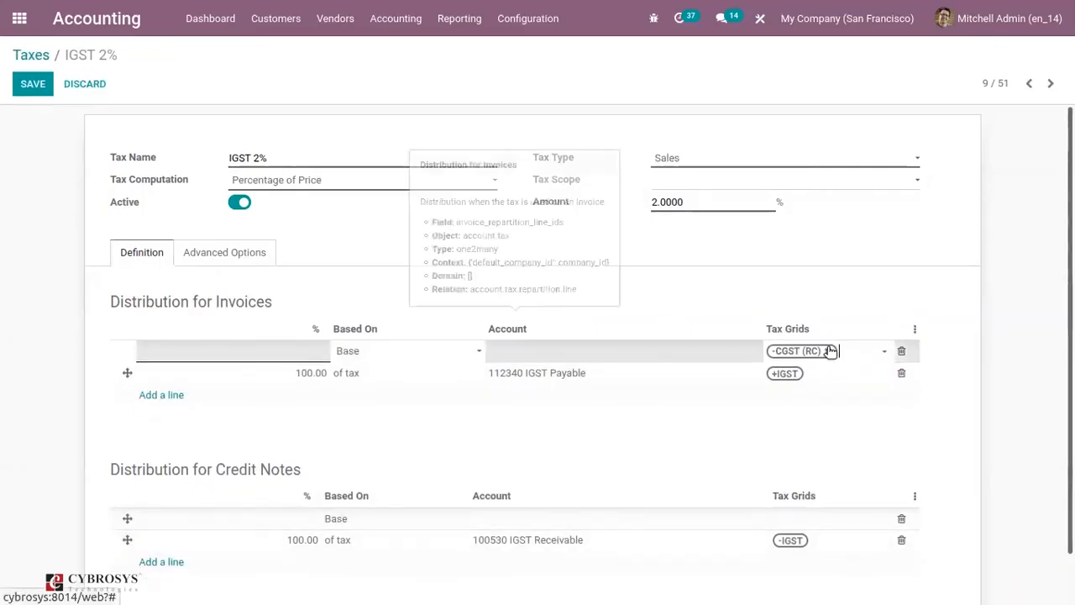
pyautogui.click(829, 351)
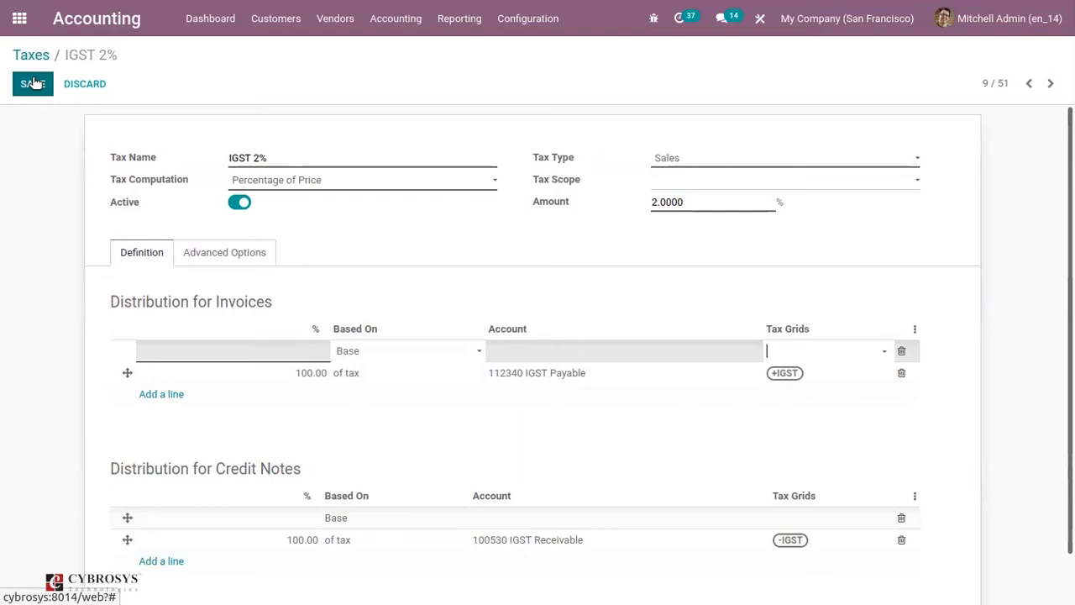
pyautogui.click(21, 55)
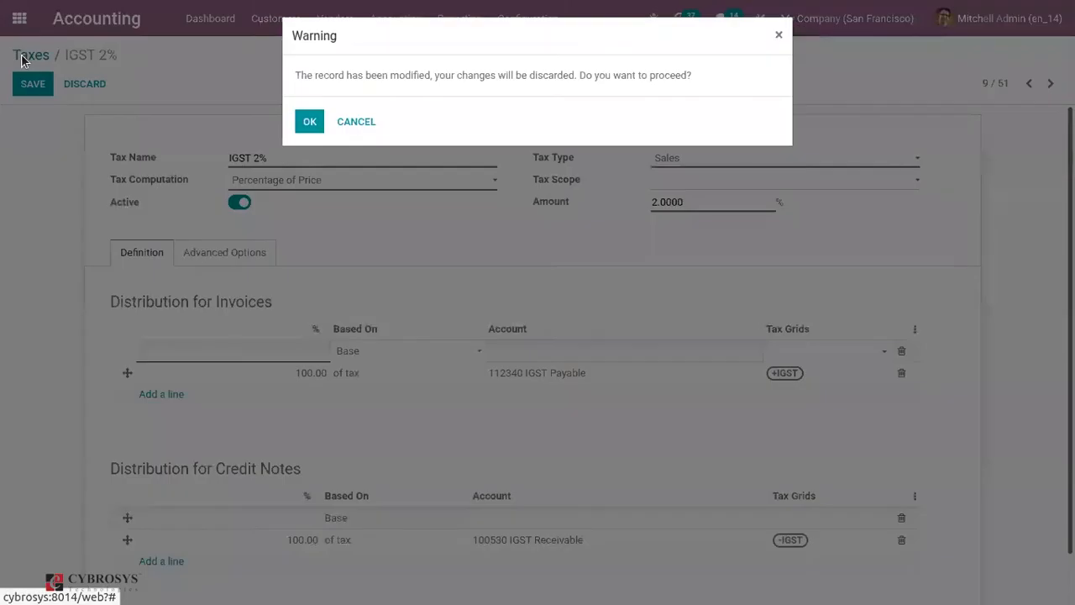
pyautogui.click(309, 121)
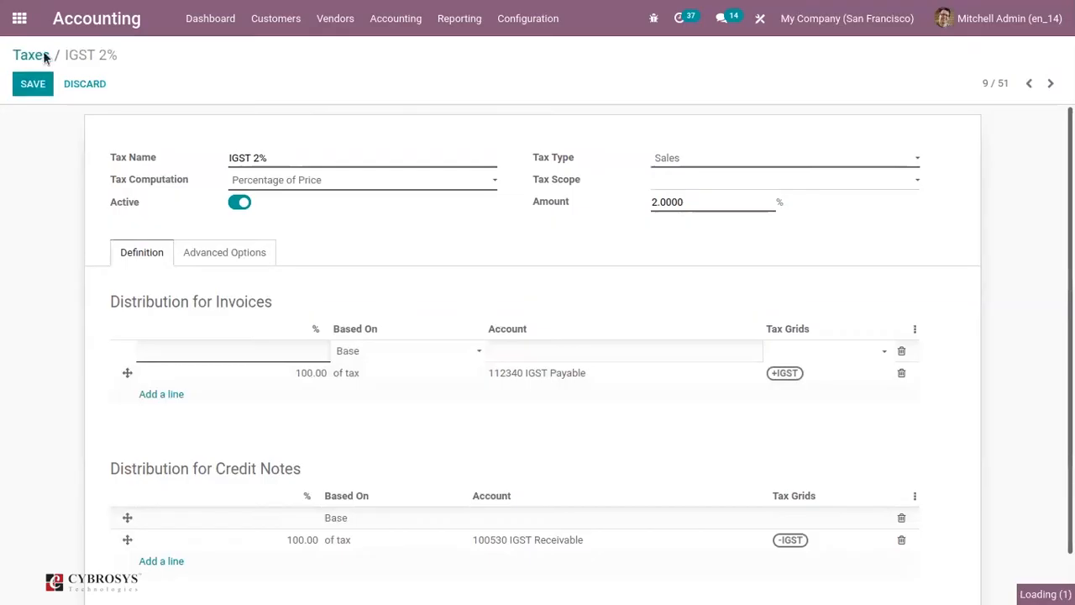
# Open the Apps module and search all modules for "indi"
pyautogui.click(19, 20)
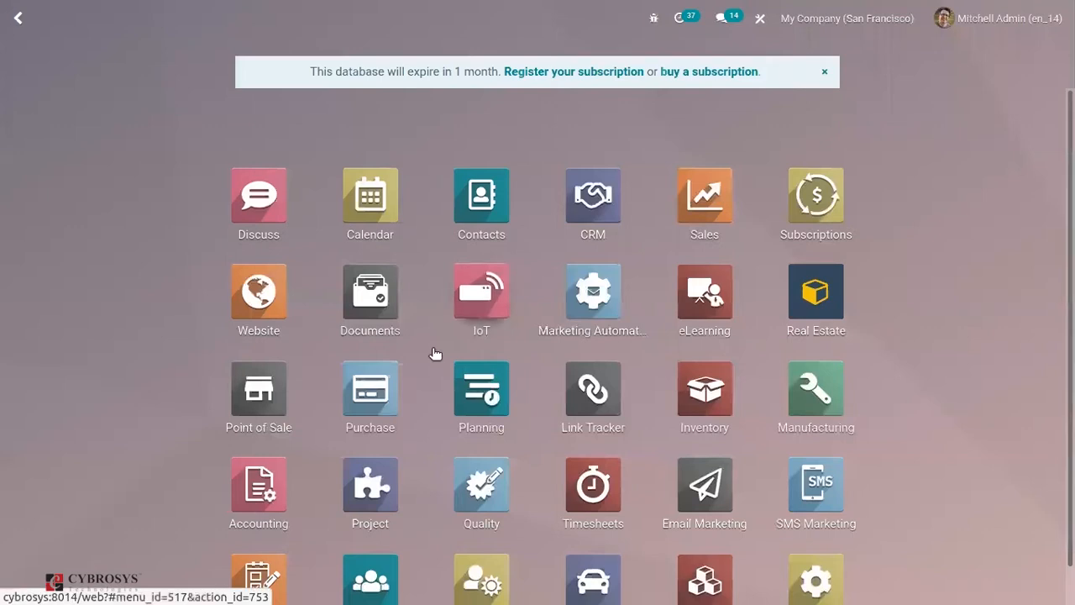
pyautogui.write('app')
pyautogui.click(259, 217)
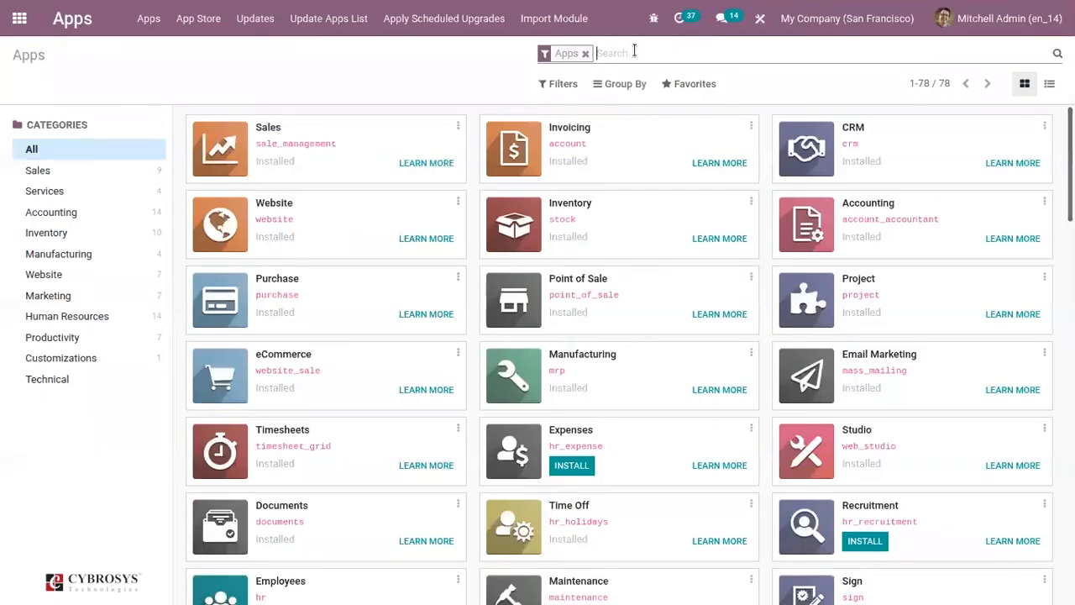
pyautogui.press('BackSpace')
pyautogui.write('indi')
pyautogui.press('Return')
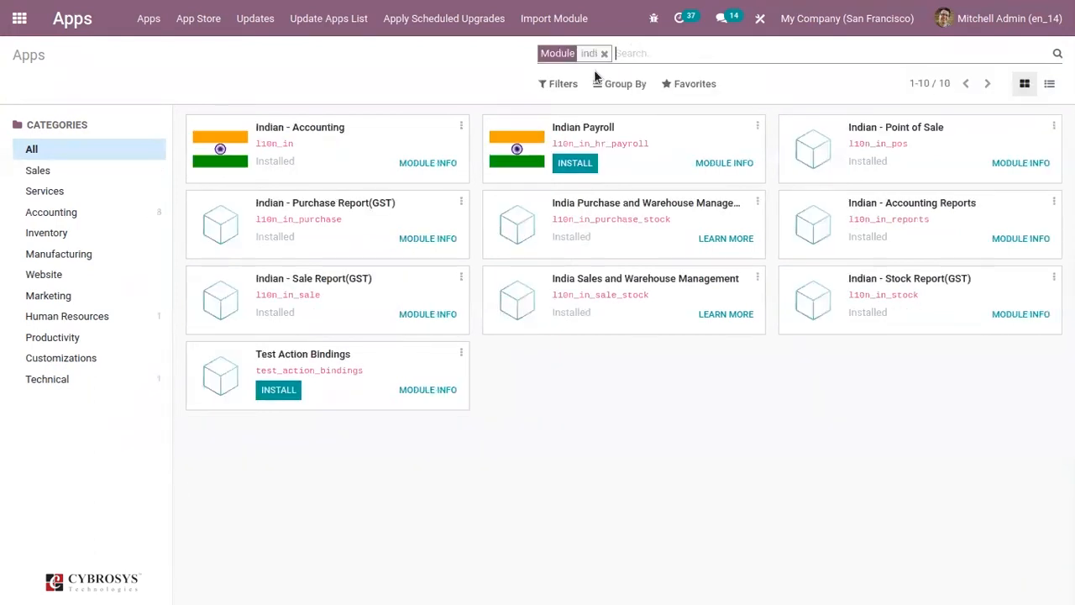
# Create a new customer invoice in Accounting with Azure Interior as the customer
pyautogui.click(17, 18)
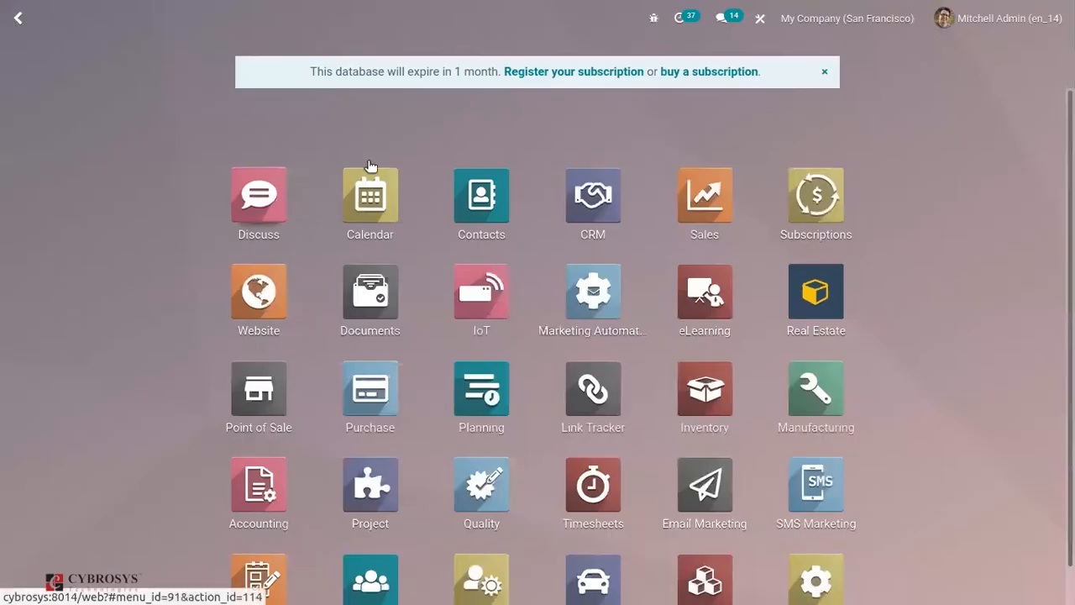
pyautogui.click(237, 500)
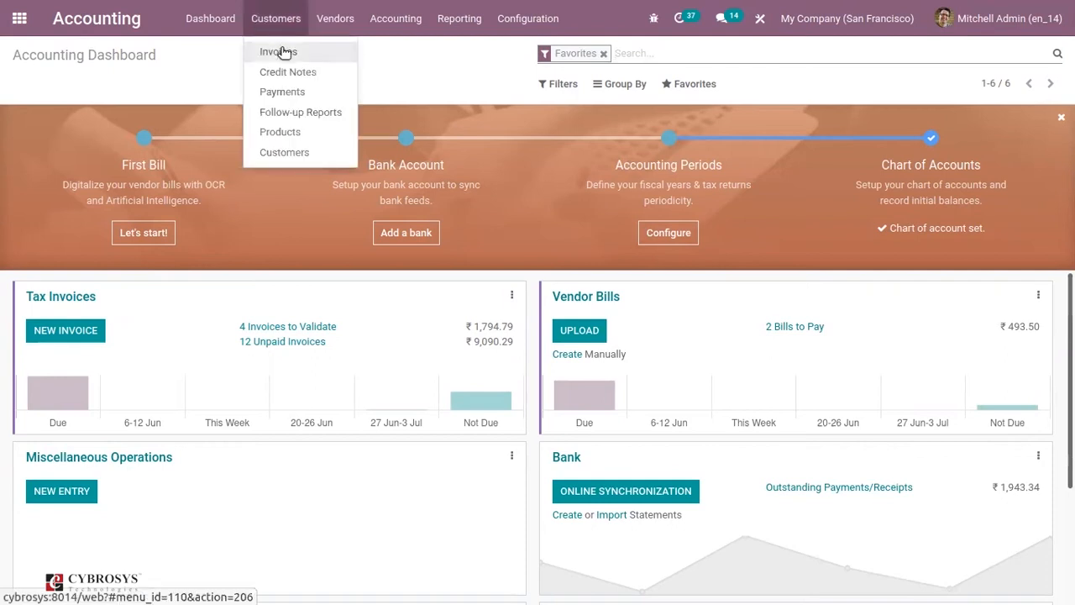
pyautogui.click(281, 50)
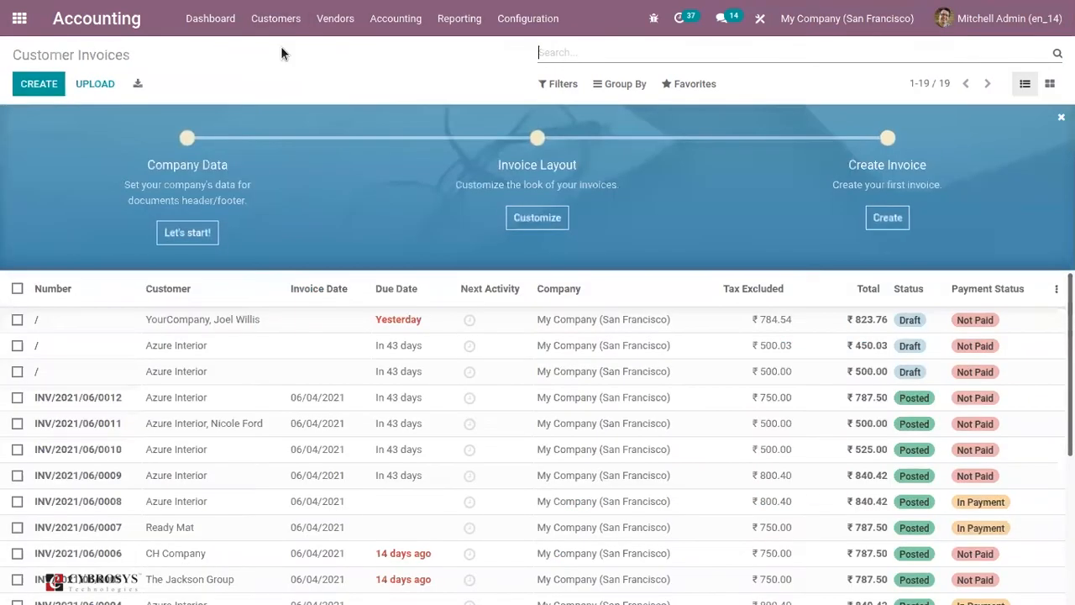
pyautogui.click(25, 89)
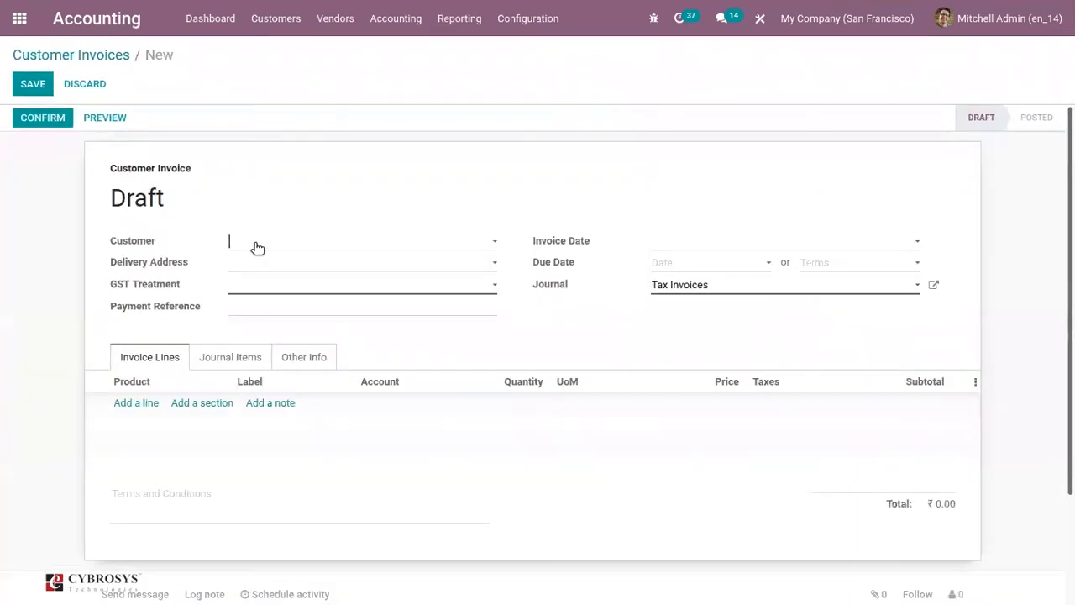
pyautogui.click(257, 246)
pyautogui.click(272, 261)
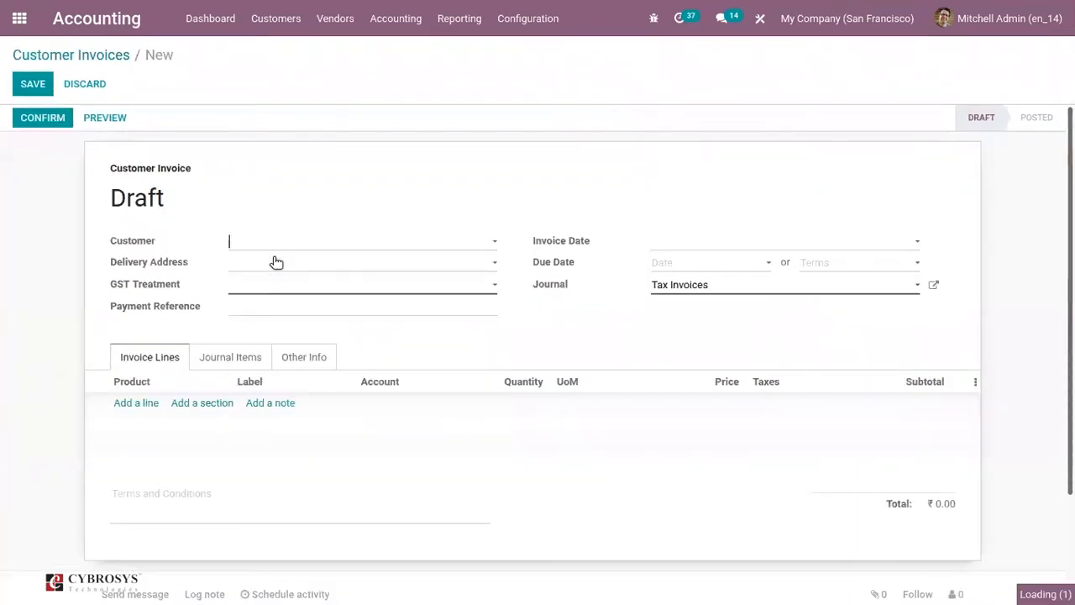
# Set the invoice's GST treatment to Unregistered Business
pyautogui.click(138, 404)
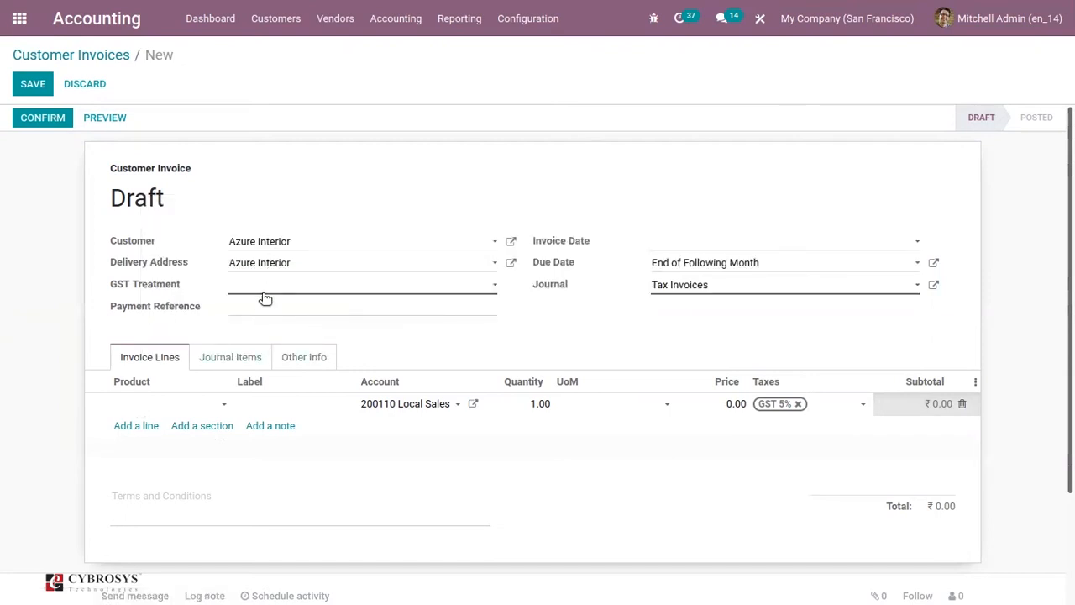
pyautogui.click(264, 294)
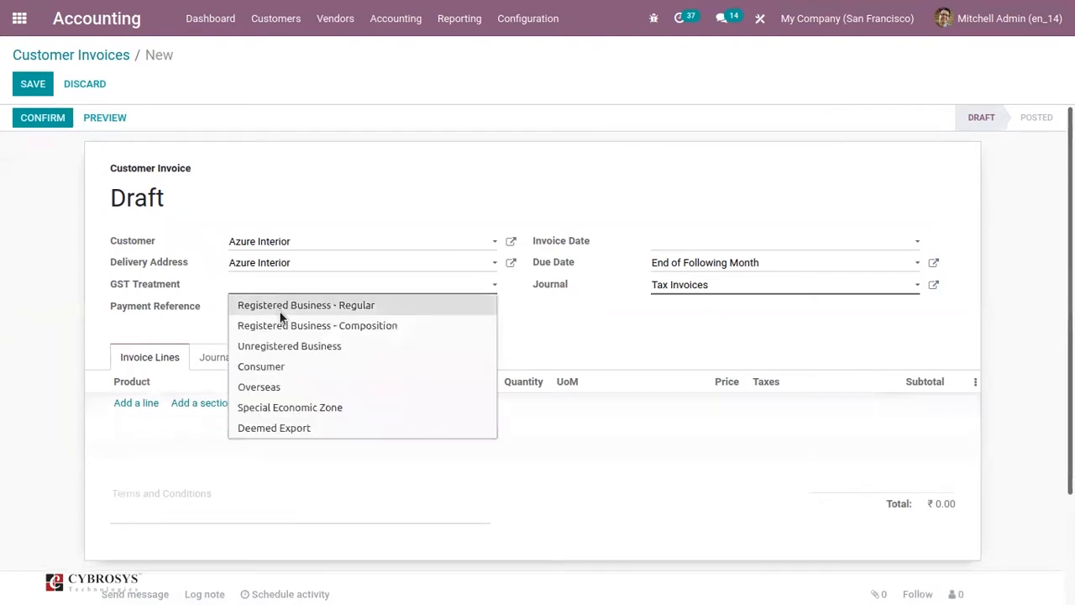
pyautogui.click(296, 346)
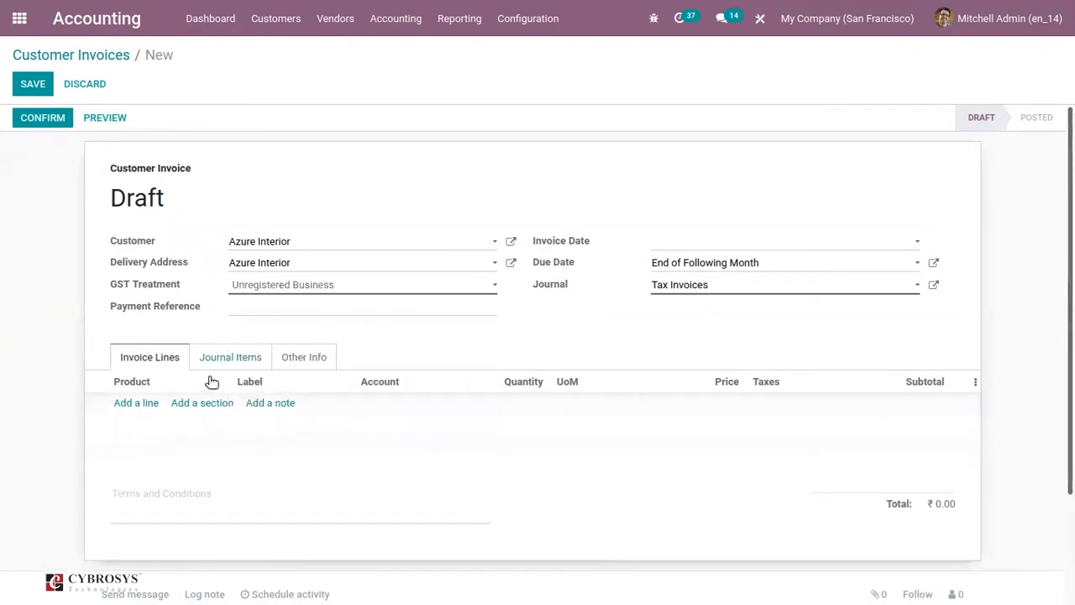
# Add an invoice line for Customizable Desk (CONFIG) (Custom, White) and replace its tax with IGST 2%
pyautogui.click(136, 403)
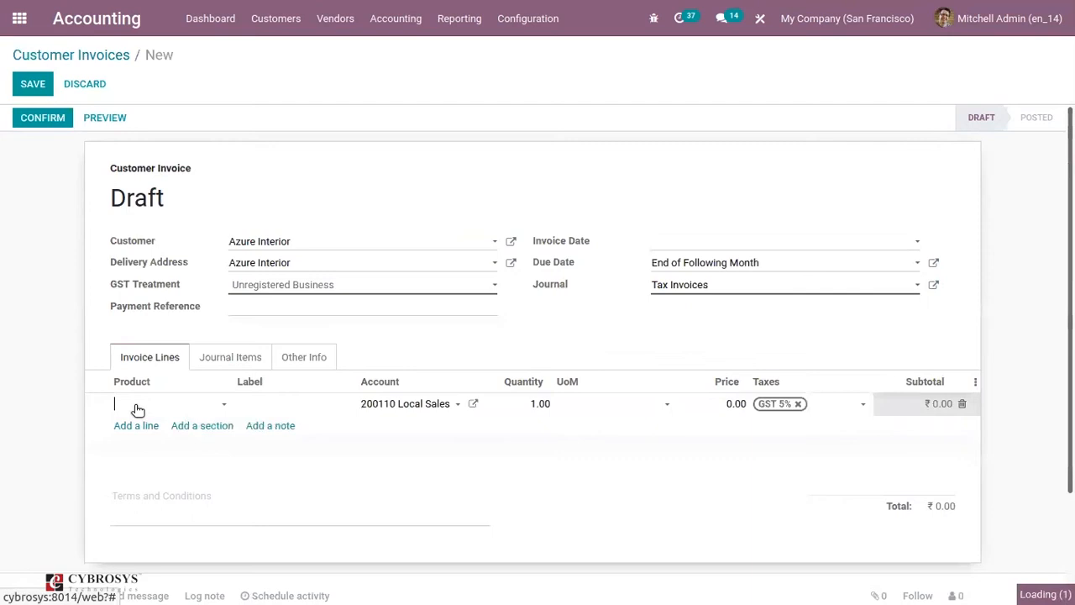
pyautogui.click(274, 516)
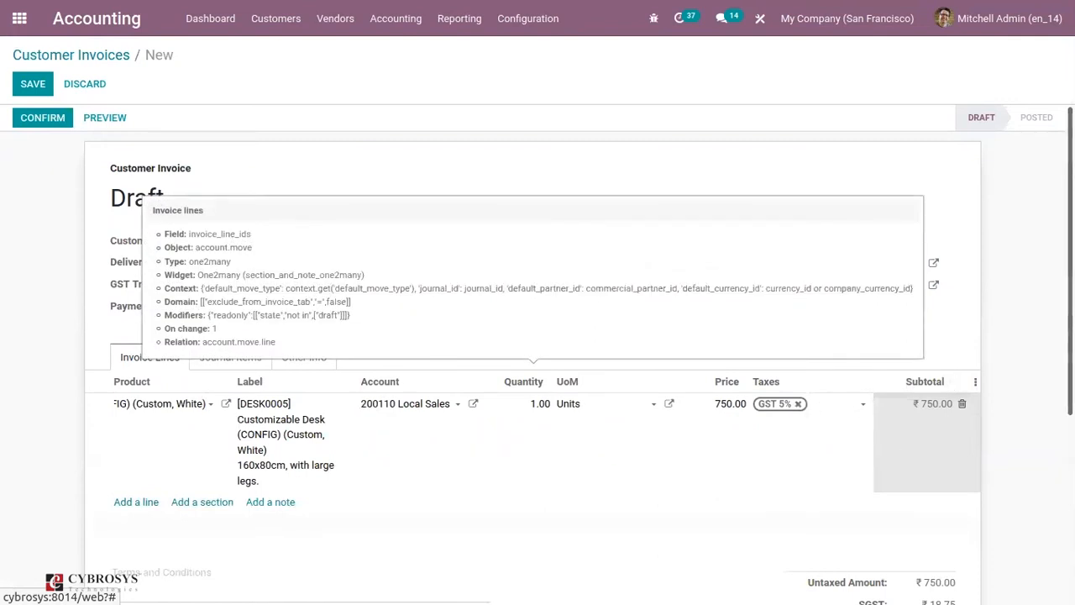
pyautogui.click(796, 404)
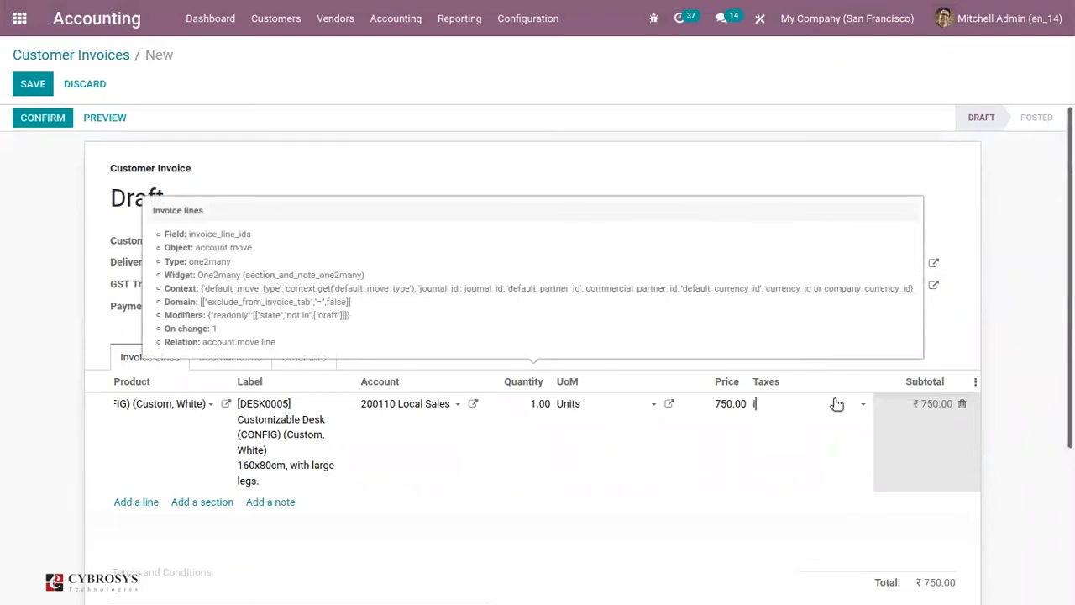
pyautogui.write('gs')
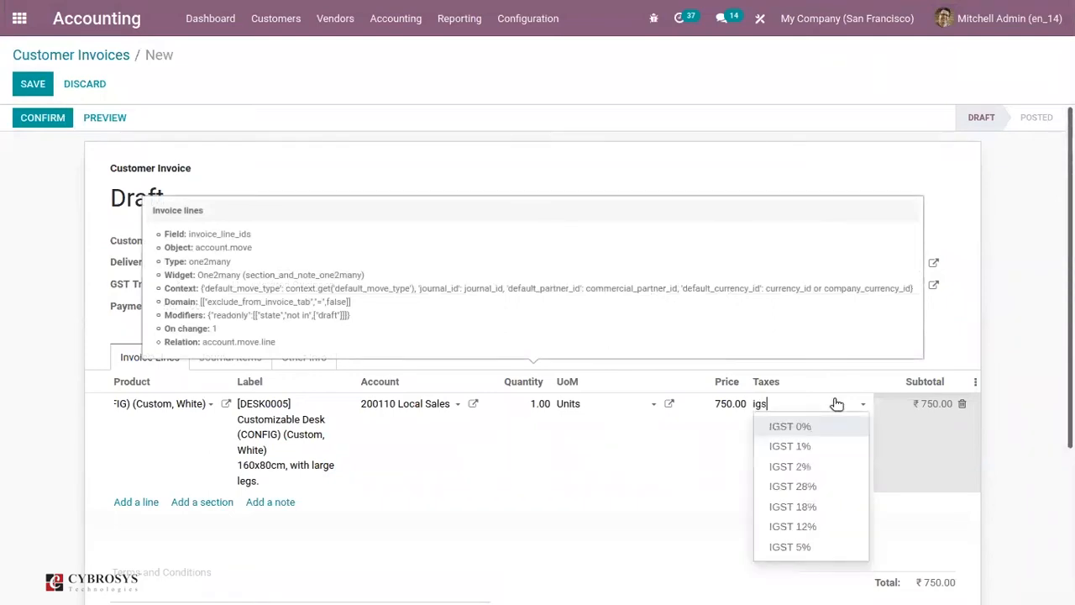
pyautogui.click(792, 467)
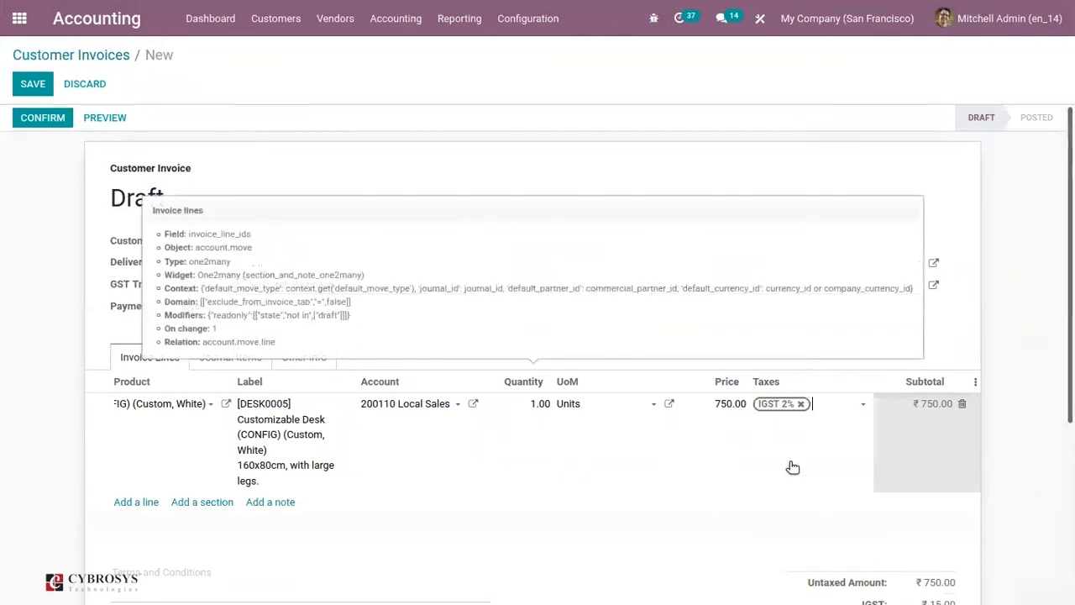
# Save the draft invoice and confirm it
pyautogui.click(42, 88)
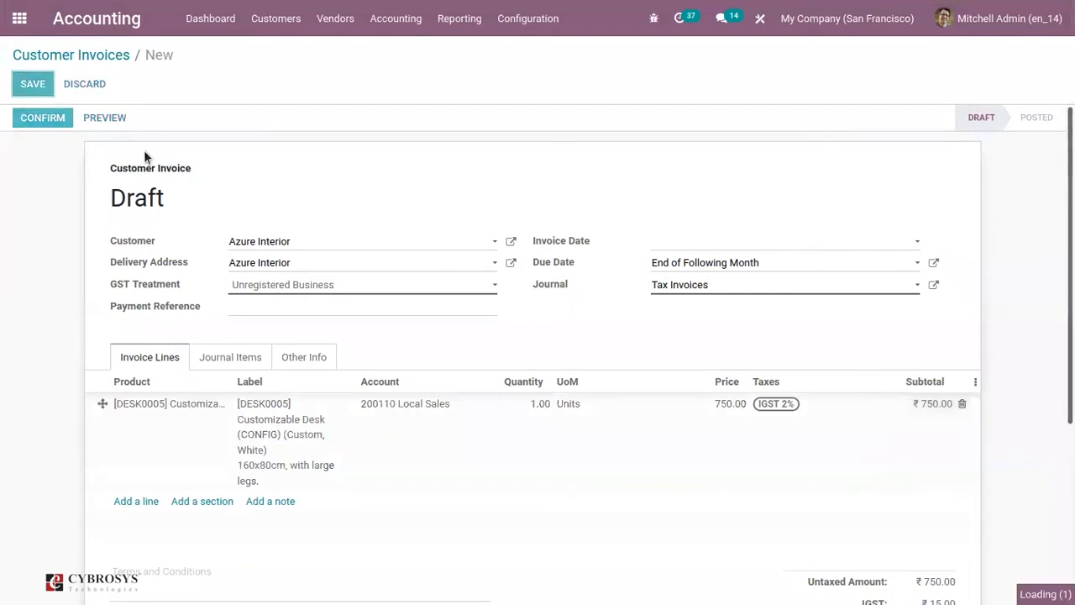
pyautogui.click(56, 120)
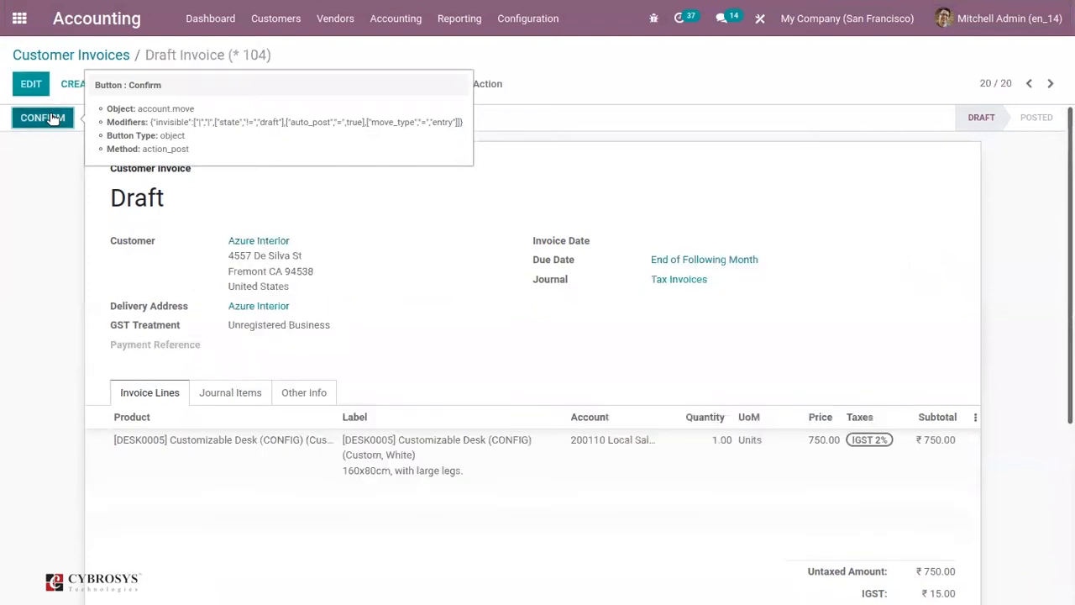
# Confirm the draft customer invoice and review its journal items with their tax grids
pyautogui.click(50, 114)
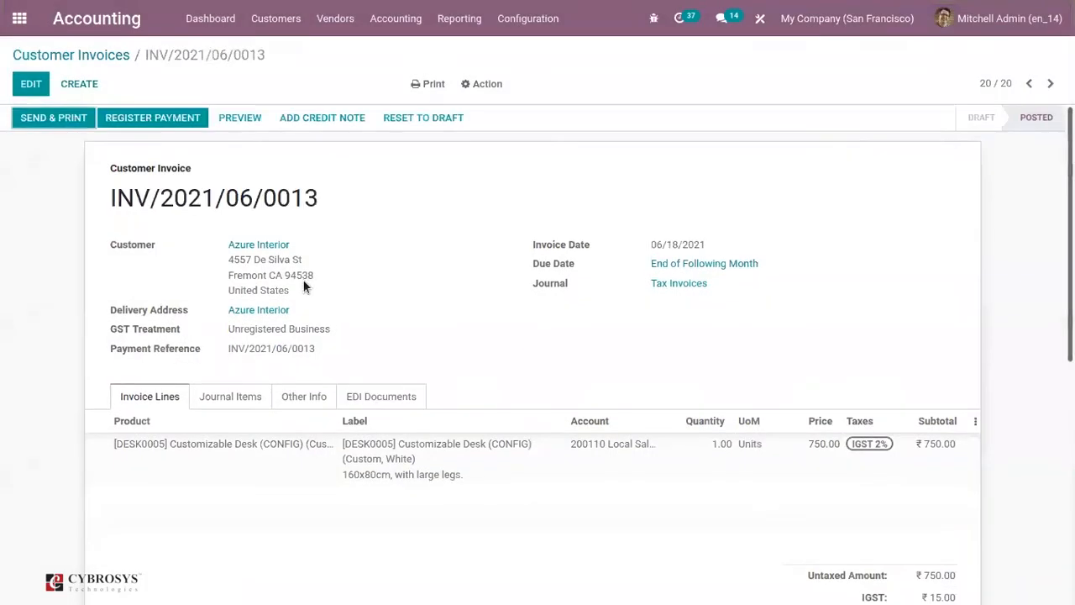
pyautogui.click(225, 396)
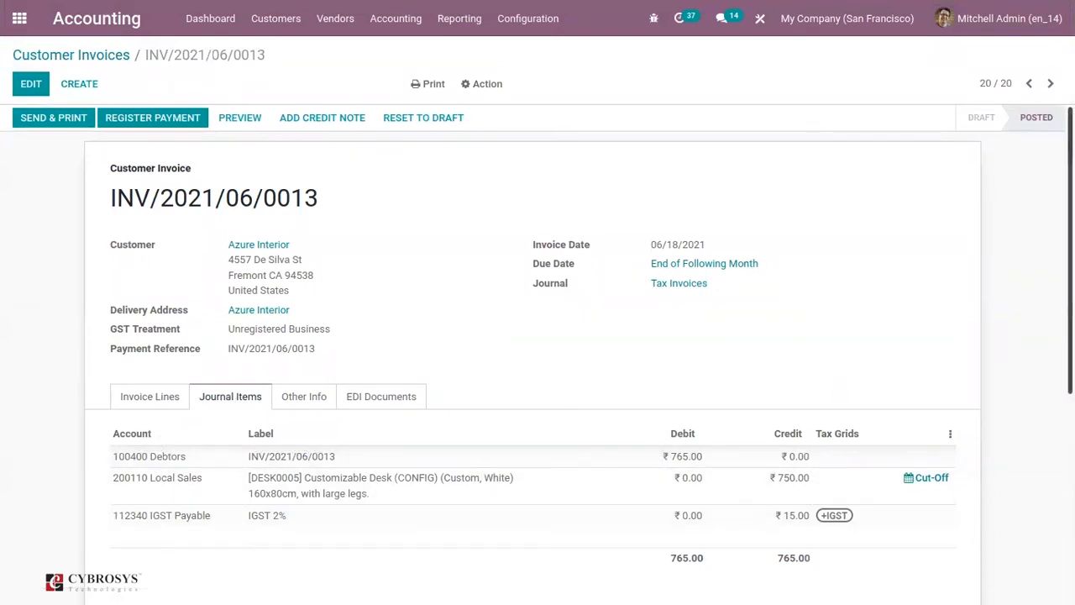
pyautogui.scroll(-2, 171, 374)
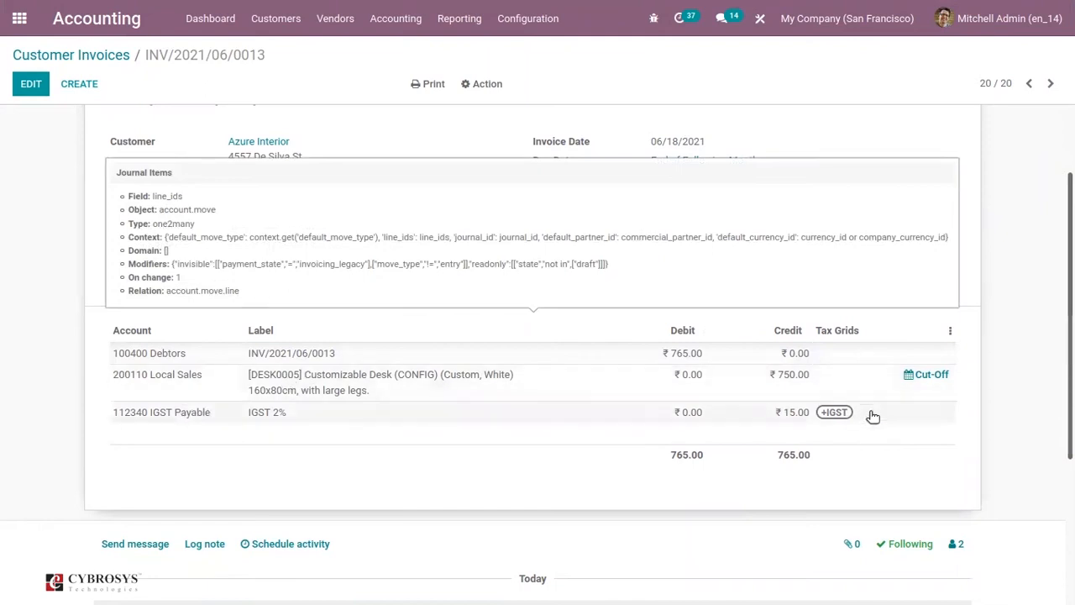
pyautogui.scroll(2, 1049, 403)
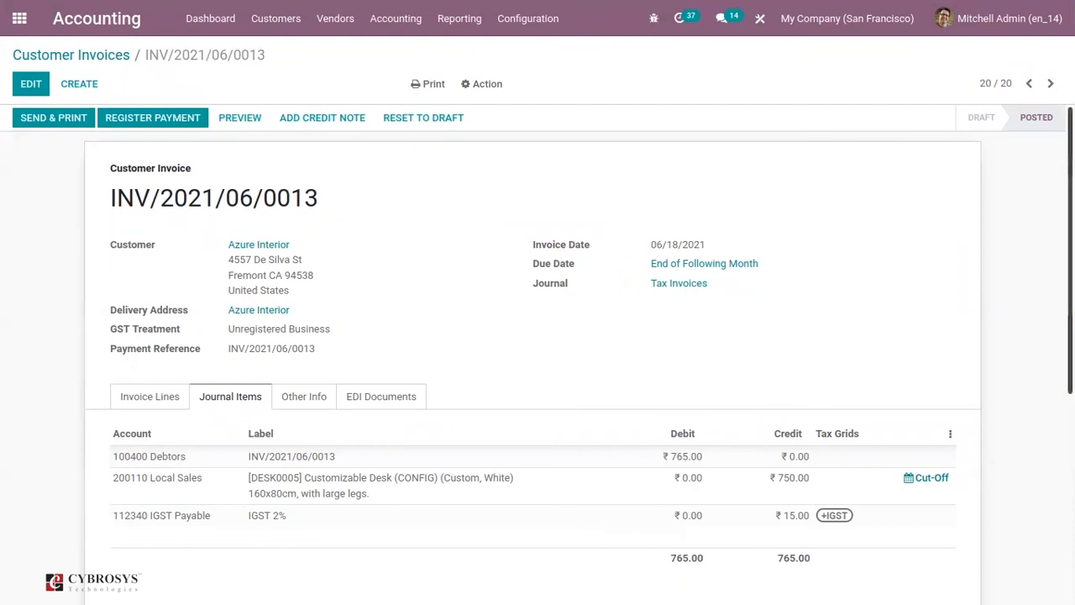
# Leave the posted invoice and open the Tax Report
pyautogui.click(109, 53)
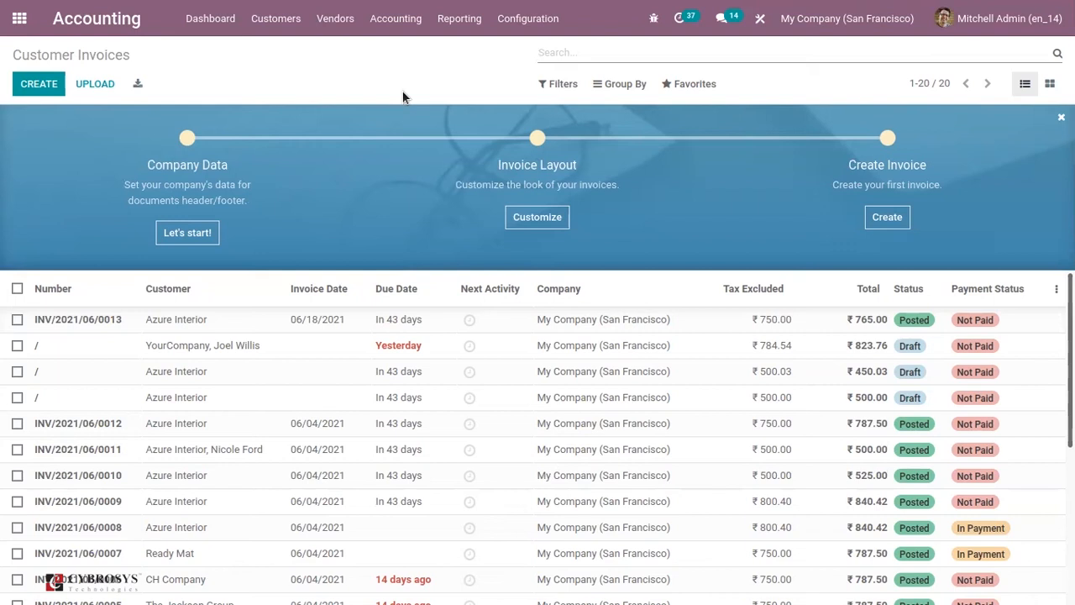
pyautogui.click(443, 17)
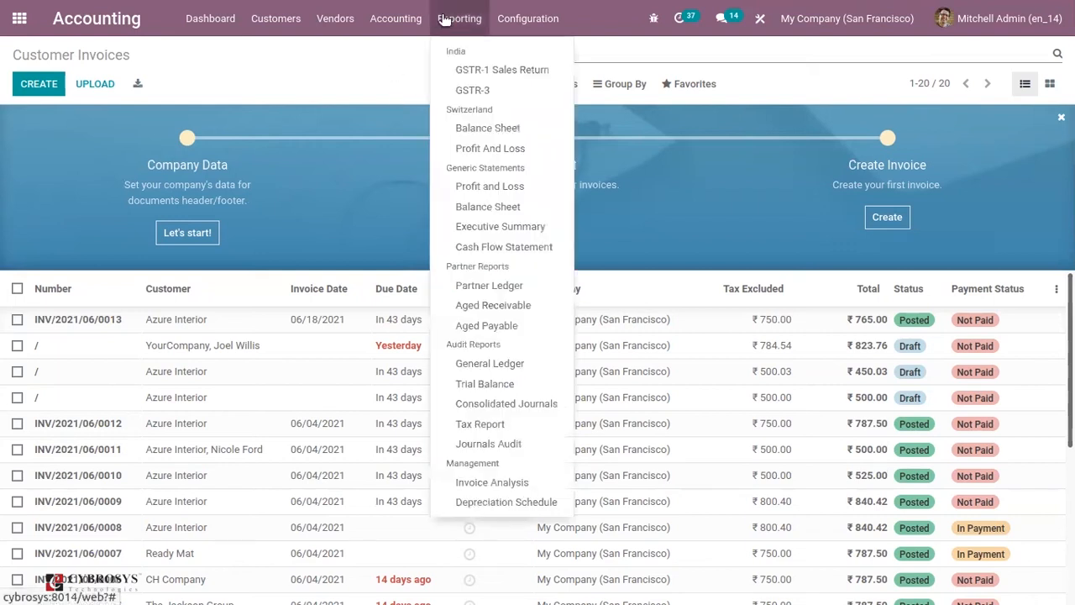
pyautogui.click(475, 424)
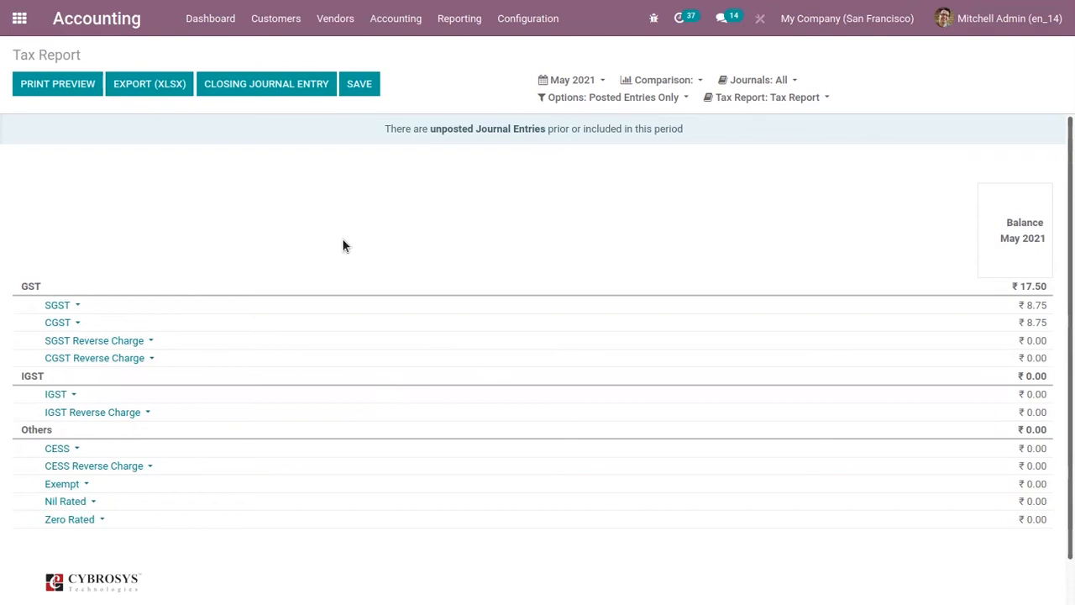
pyautogui.click(574, 84)
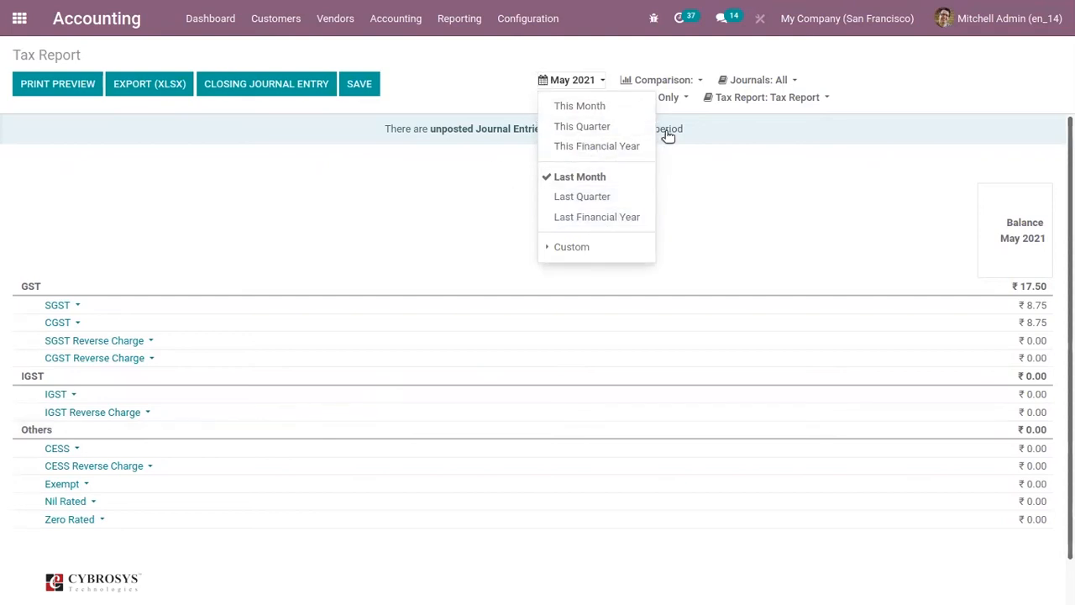
pyautogui.click(701, 152)
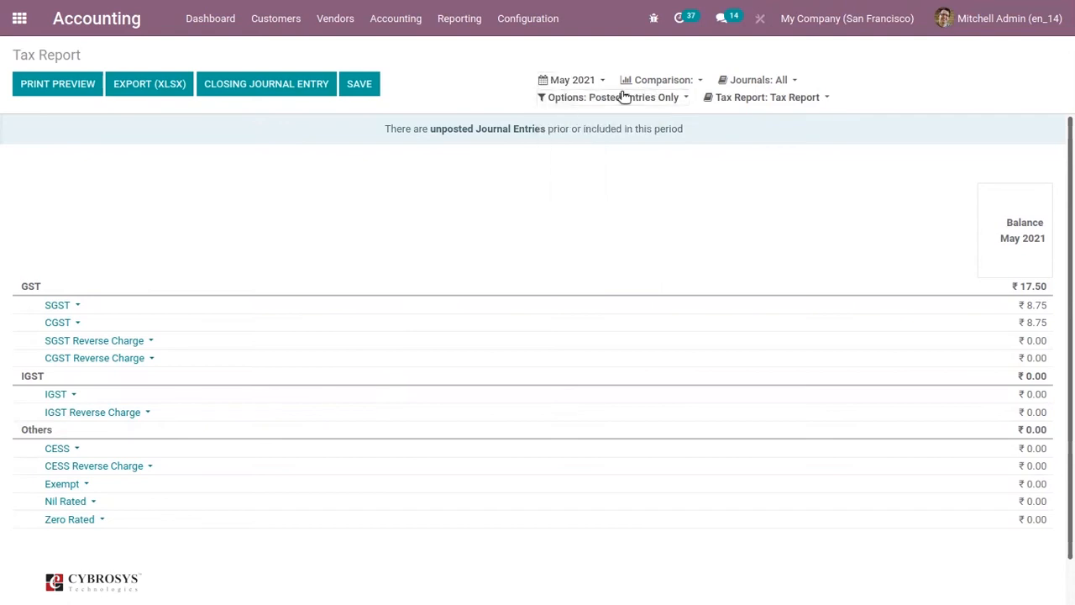
# Compare the tax report with the previous 2 periods
pyautogui.click(664, 79)
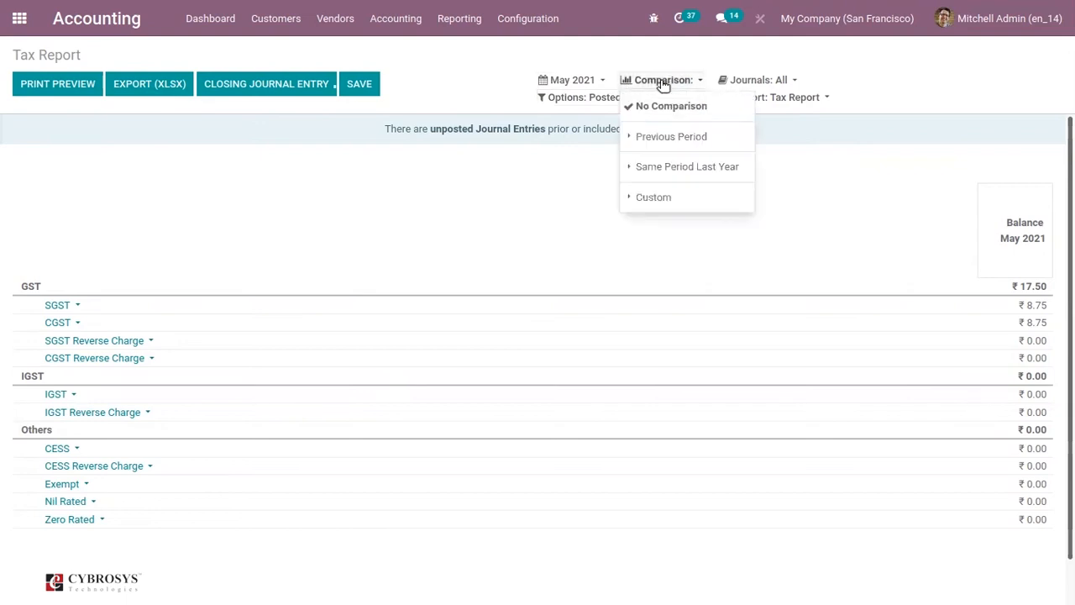
pyautogui.click(672, 139)
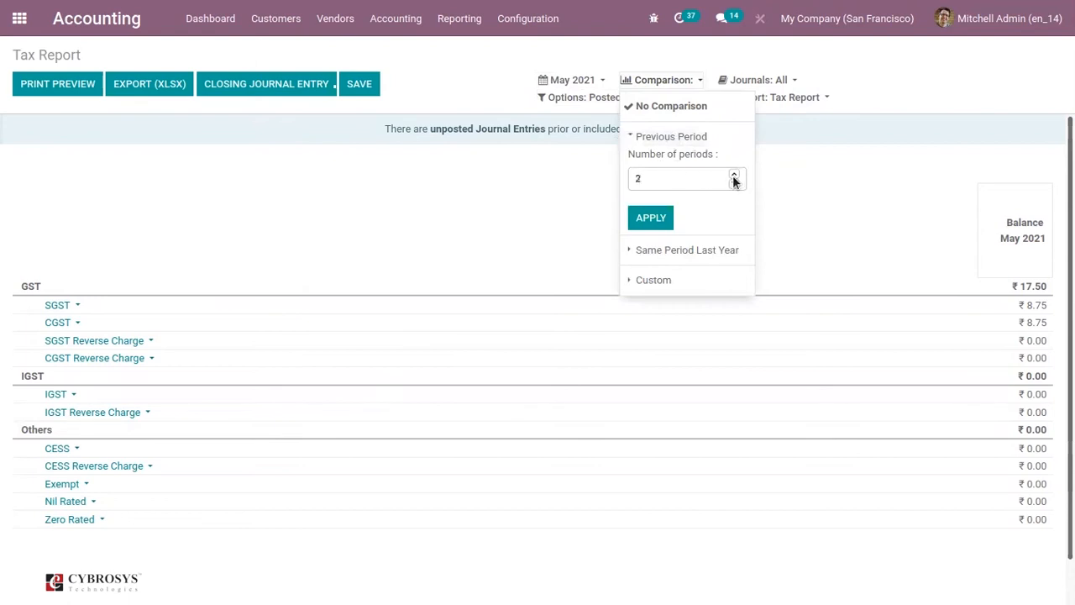
pyautogui.click(650, 218)
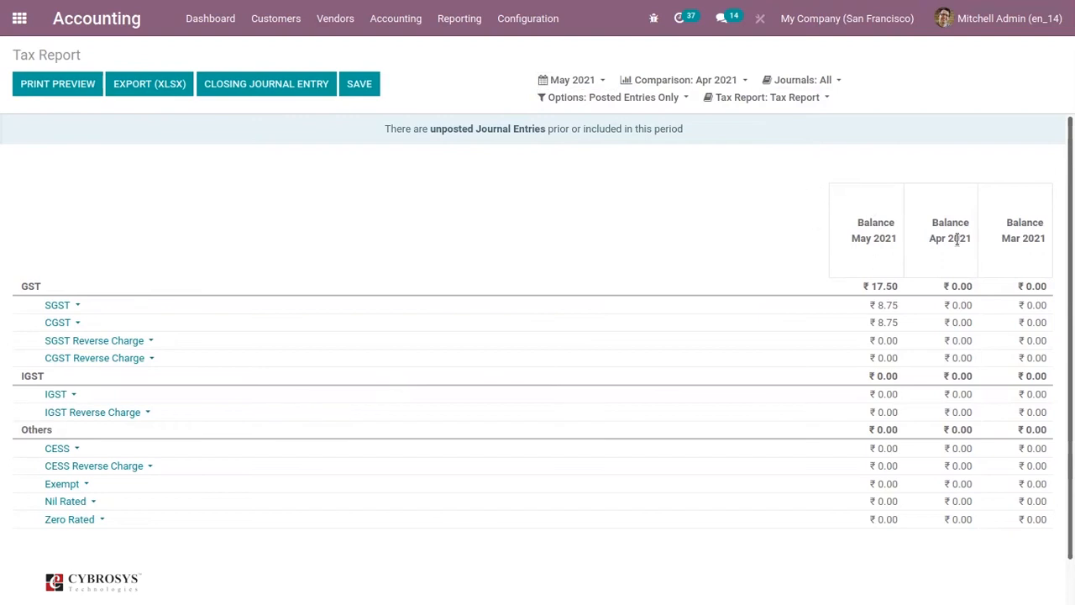
pyautogui.click(787, 84)
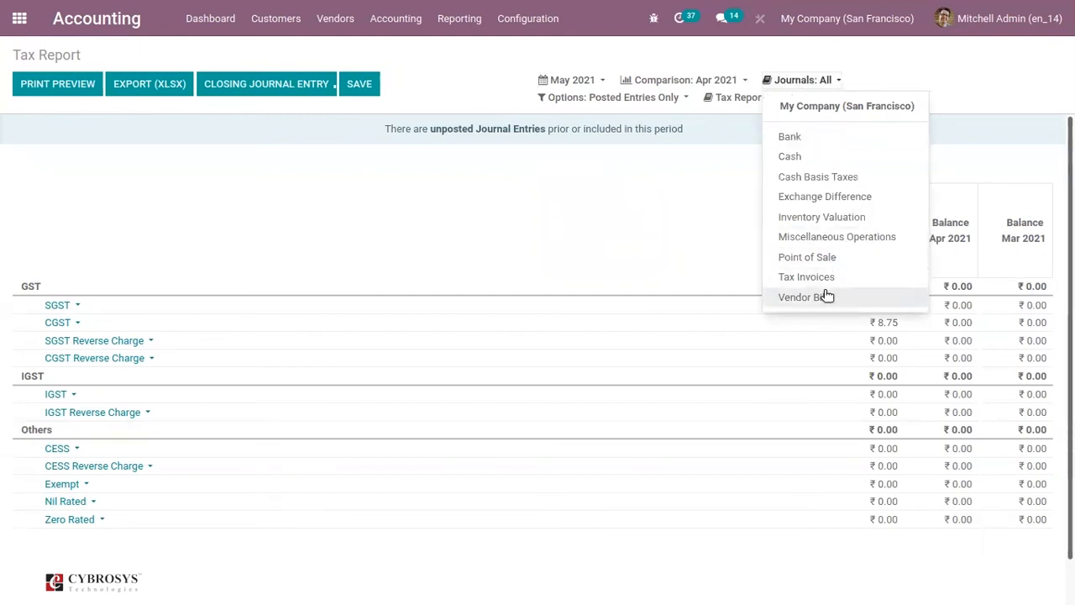
pyautogui.click(680, 164)
pyautogui.click(621, 98)
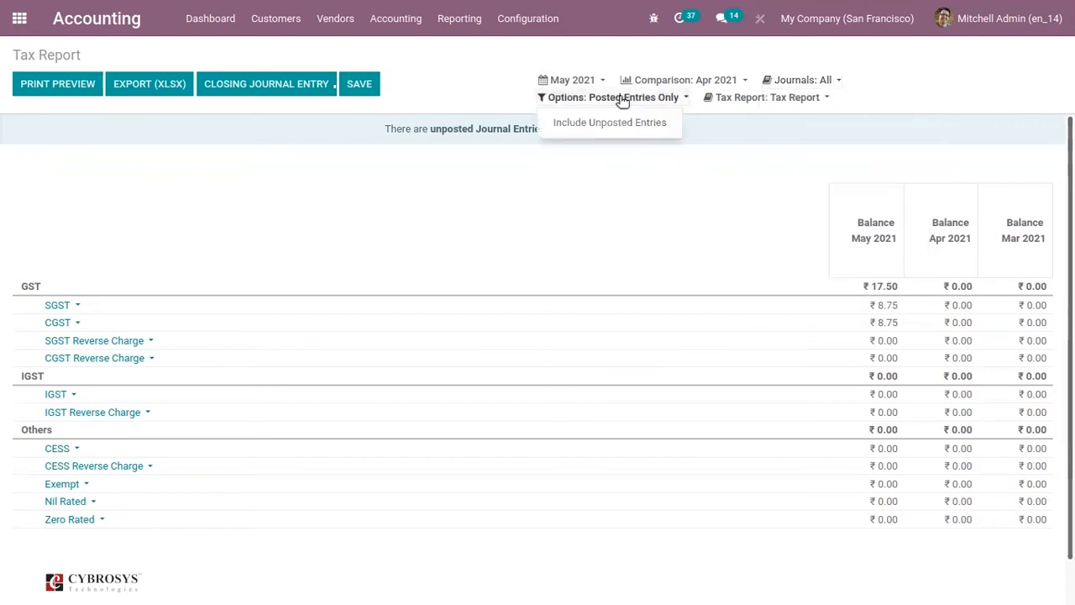
pyautogui.click(778, 98)
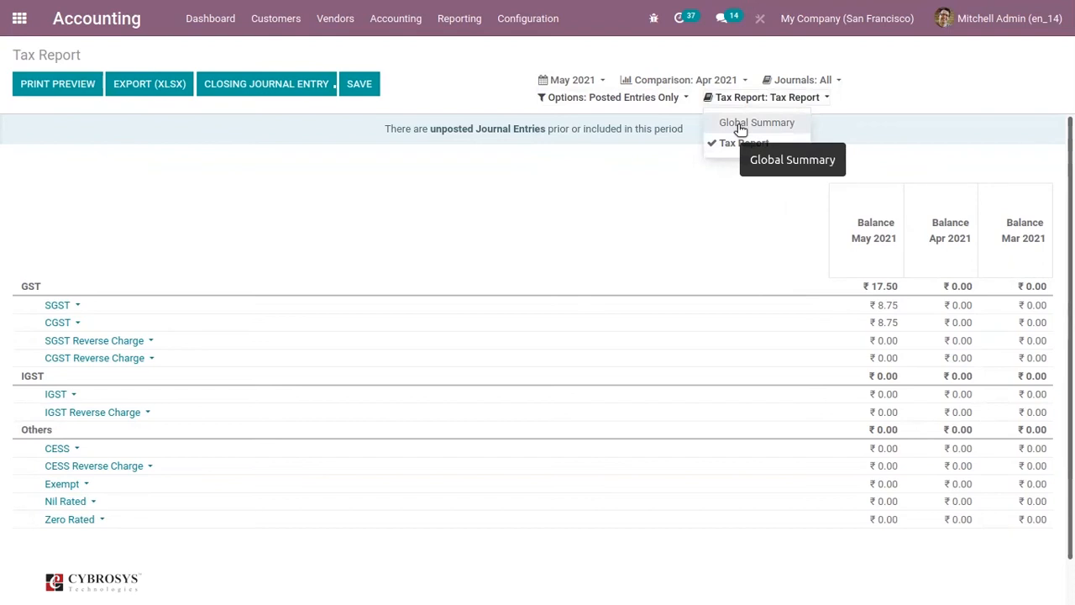
pyautogui.click(532, 165)
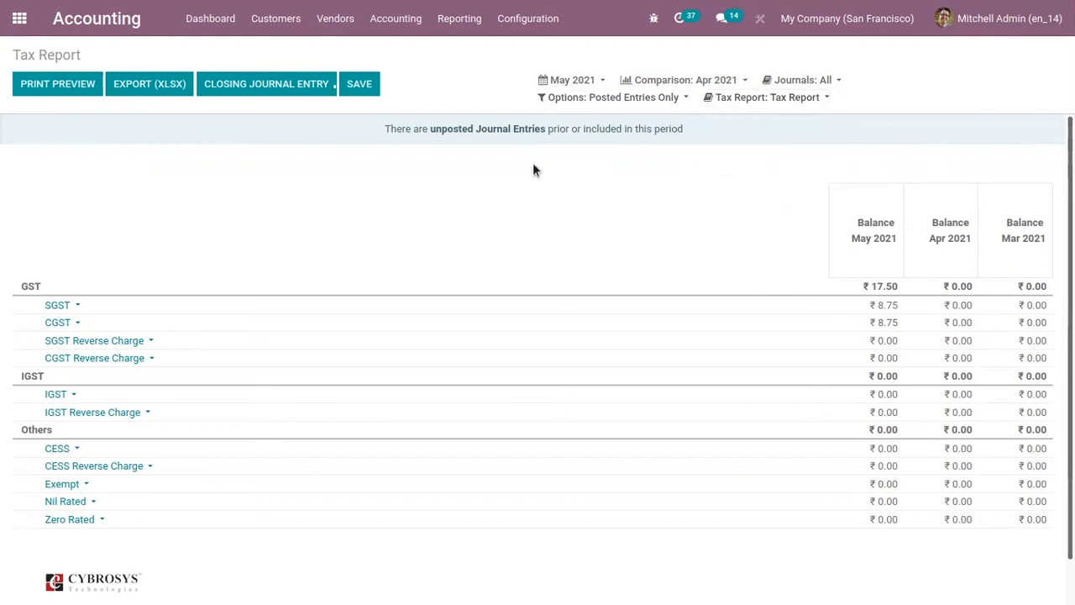
# Include unposted entries in the tax report
pyautogui.click(629, 97)
pyautogui.click(601, 124)
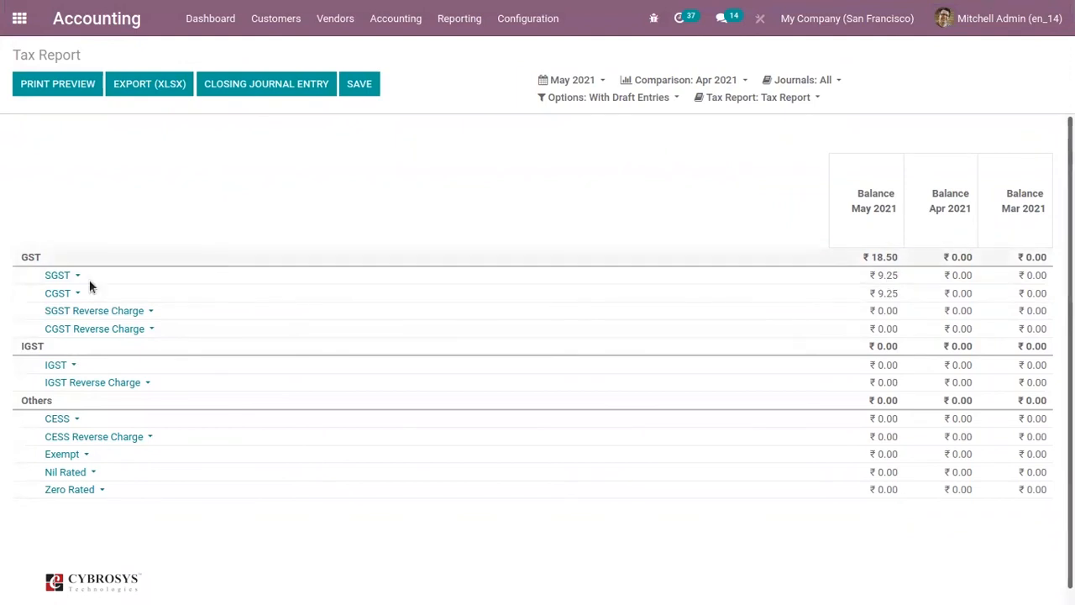
# Audit the report's SGST line, review its May 2021 journal items and return to the tax report
pyautogui.click(59, 277)
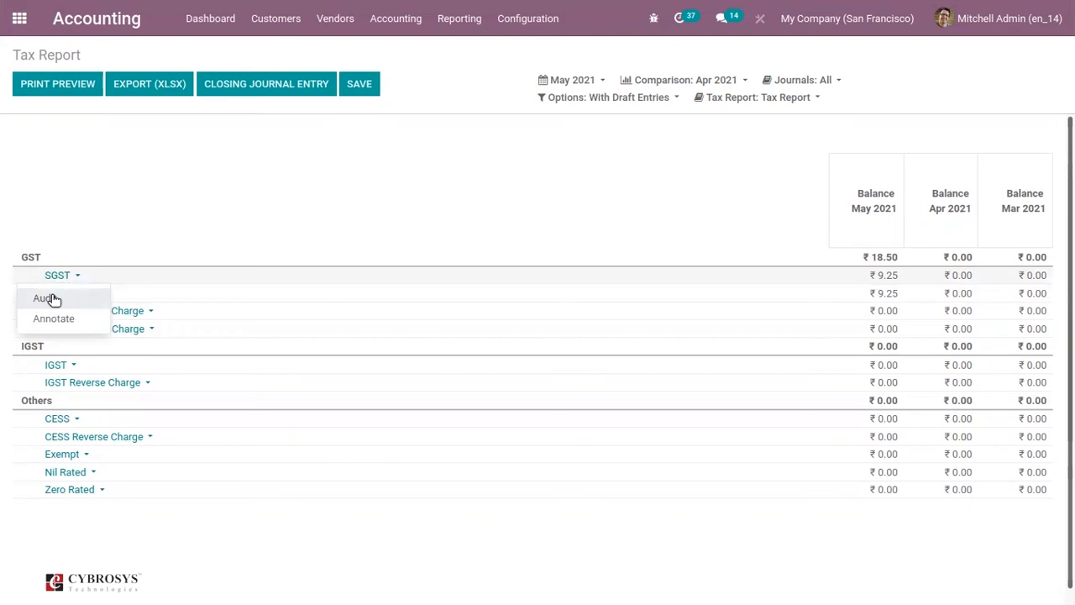
pyautogui.click(52, 299)
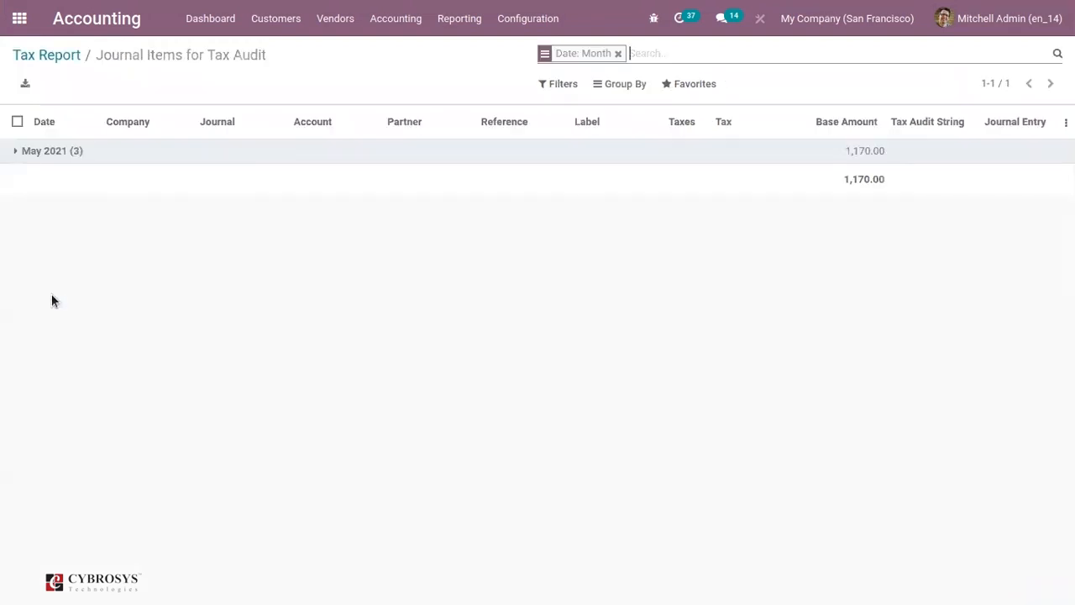
pyautogui.click(15, 152)
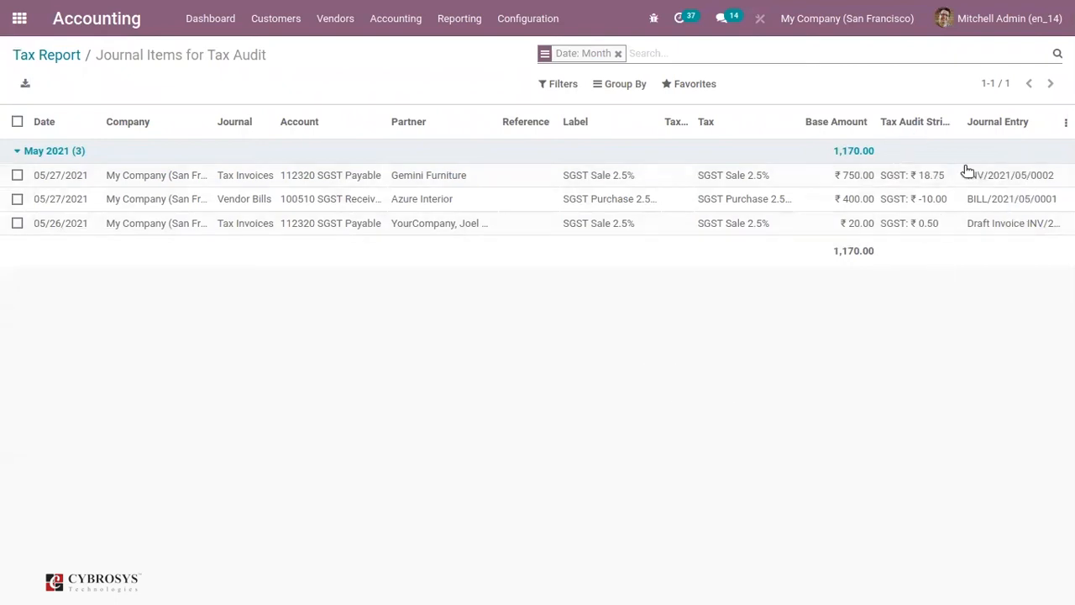
pyautogui.click(67, 56)
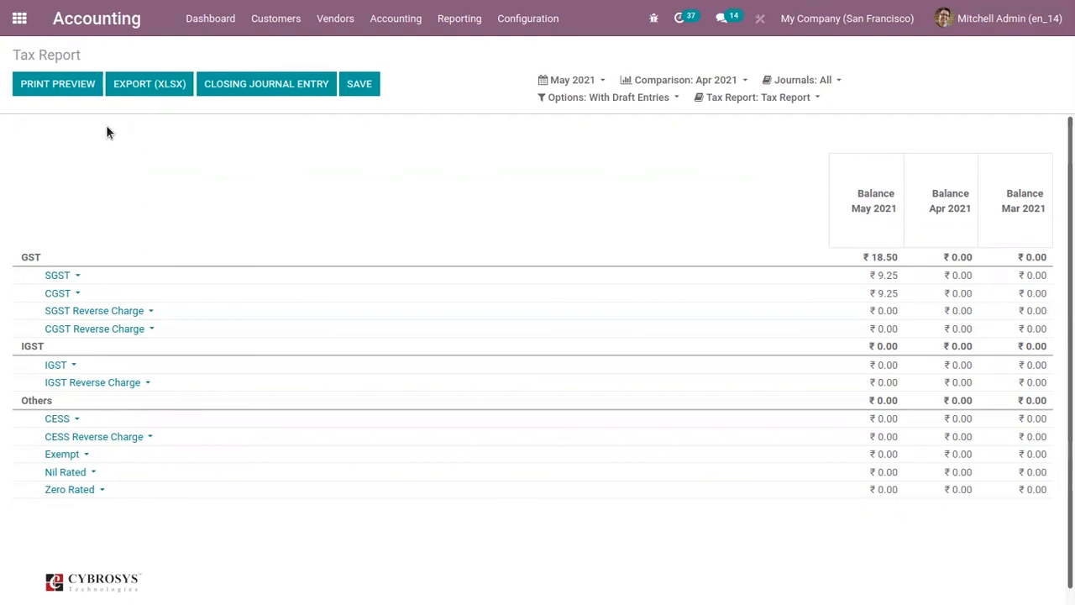
# Set the Tax Lock Date of the fiscal period to 06/19/2021 and save it
pyautogui.click(400, 17)
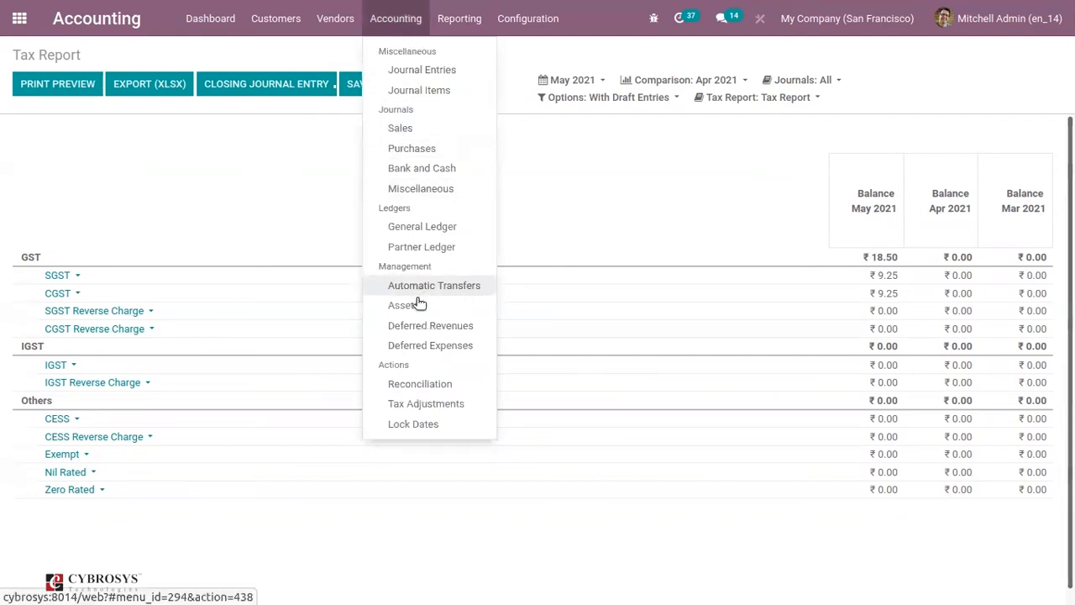
pyautogui.click(403, 426)
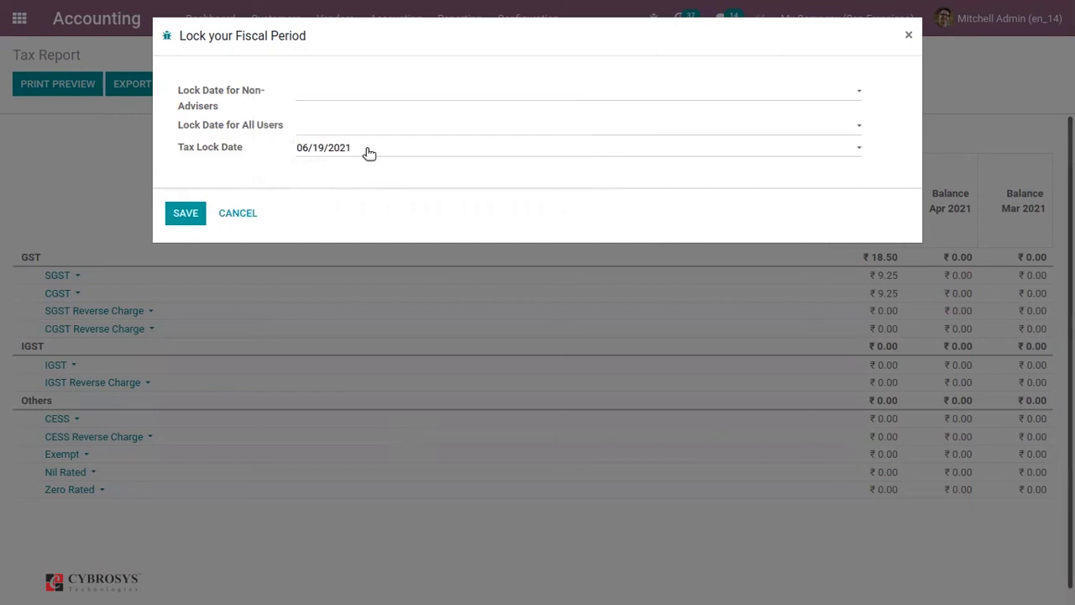
pyautogui.click(187, 213)
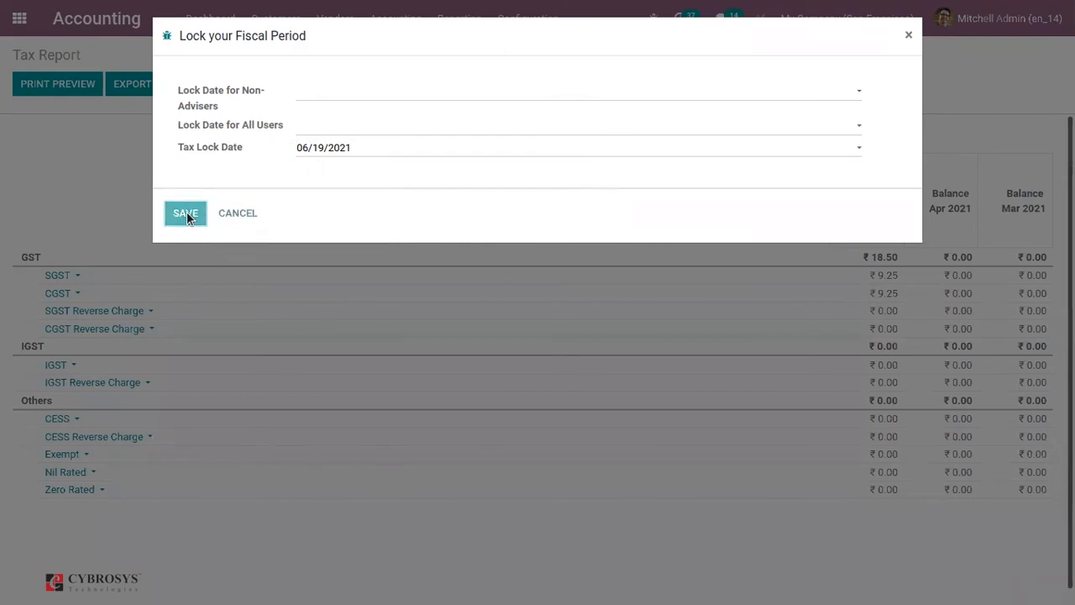